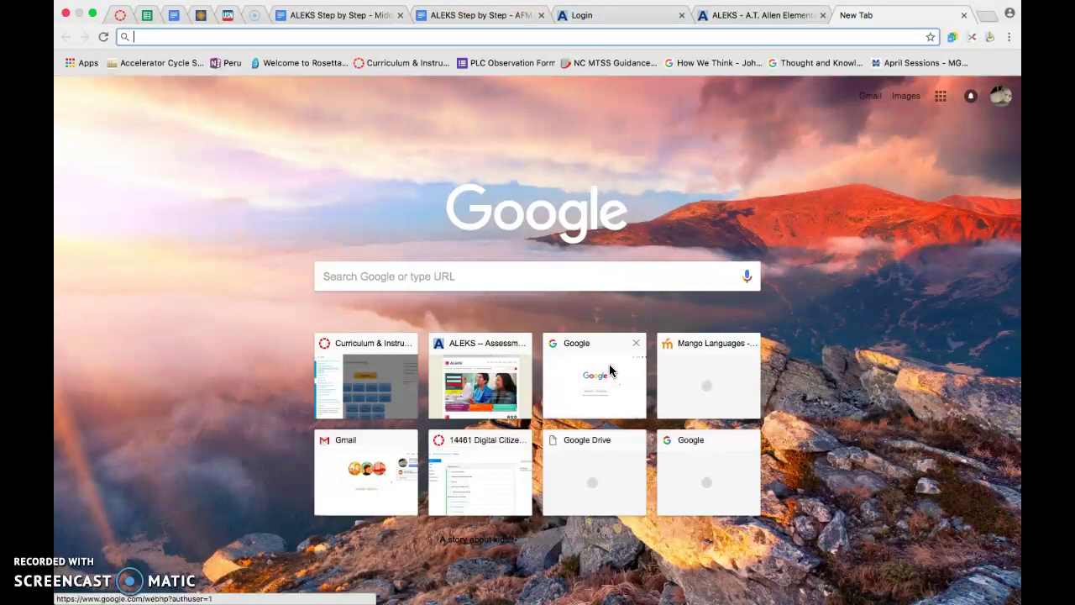
{"action": "type", "text": "www.aleks.com"}
{"action": "key", "text": "Return"}
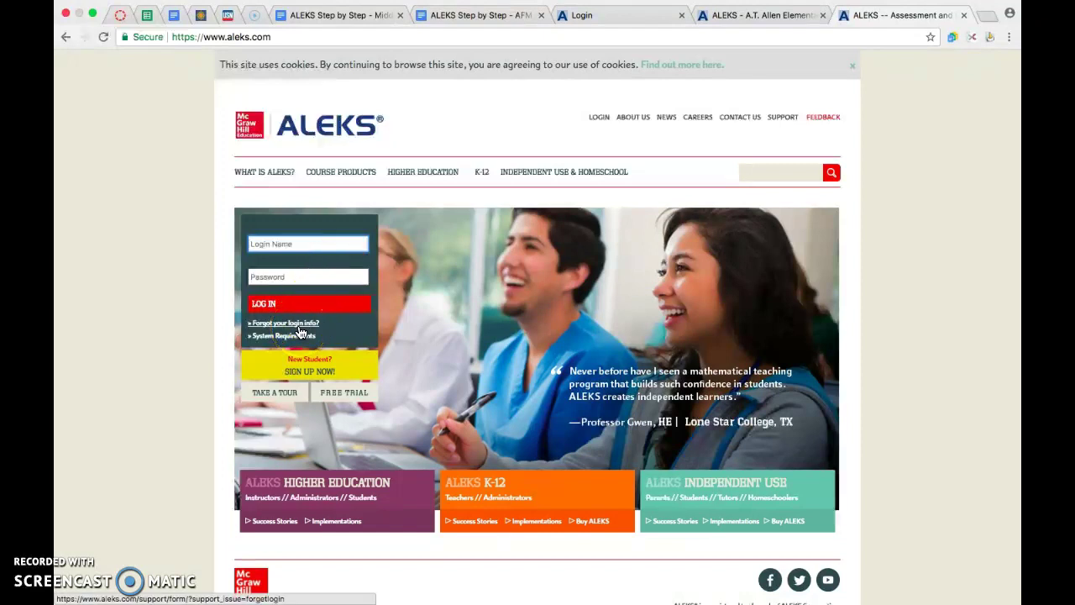
{"action": "left_click", "coordinate": [583, 137]}
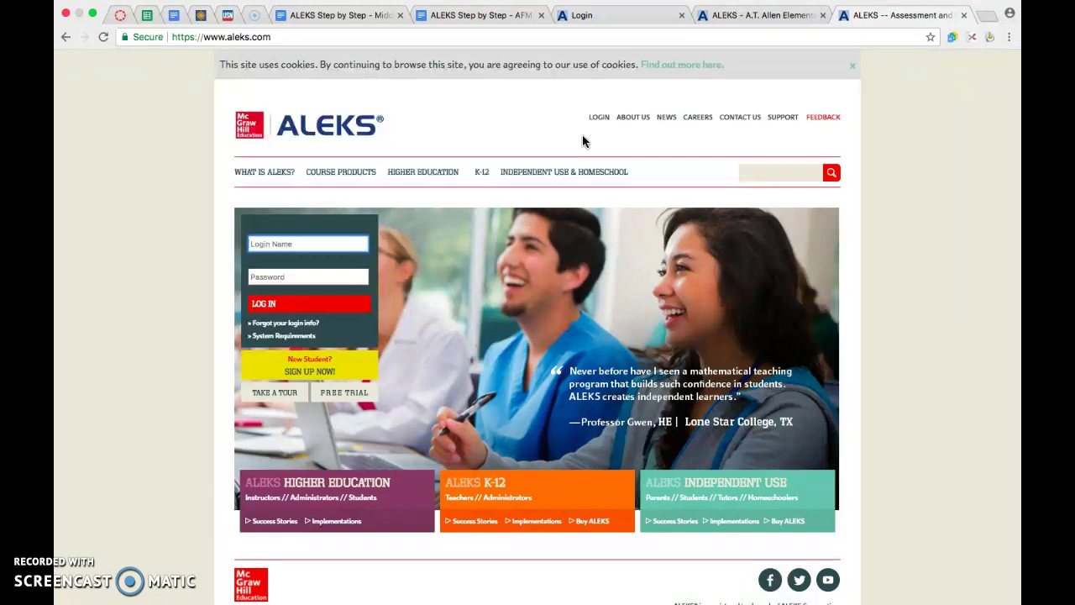
{"action": "left_click", "coordinate": [598, 14]}
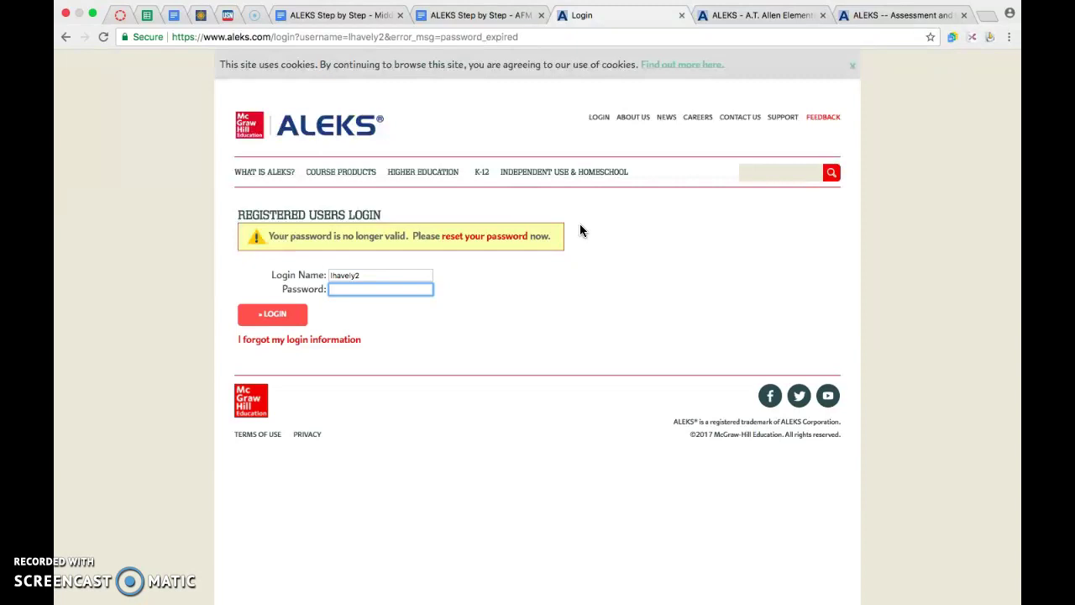
{"action": "left_click", "coordinate": [493, 242]}
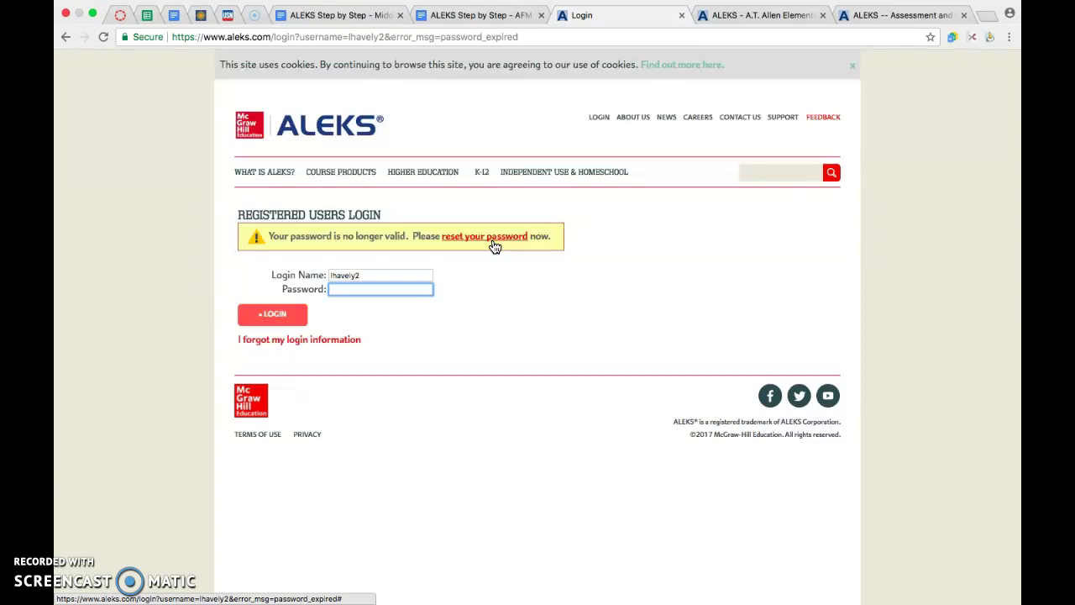
{"action": "left_click", "coordinate": [876, 14]}
- Log in with the instructor's login name and password
{"action": "left_click", "coordinate": [372, 204]}
{"action": "left_click", "coordinate": [328, 242]}
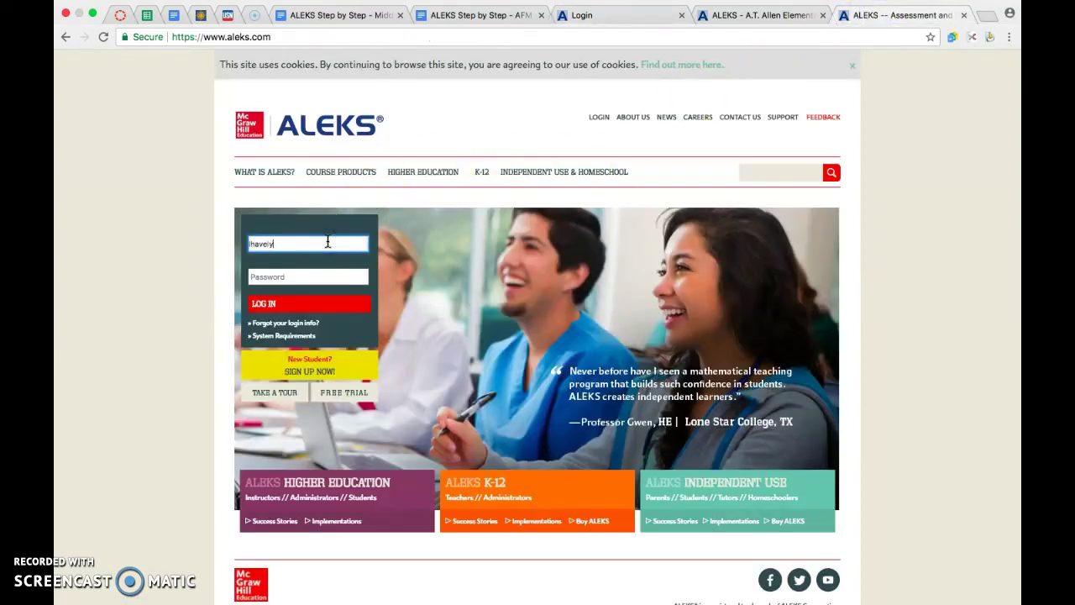
{"action": "key", "text": "Tab"}
{"action": "type", "text": "****"}
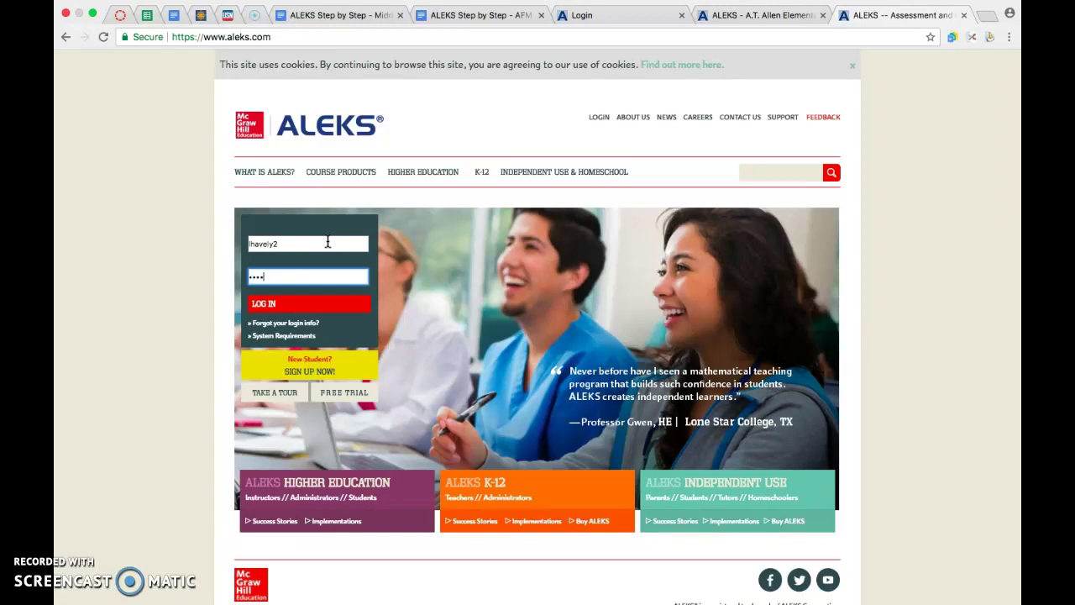
{"action": "type", "text": "*******"}
{"action": "key", "text": "Return"}
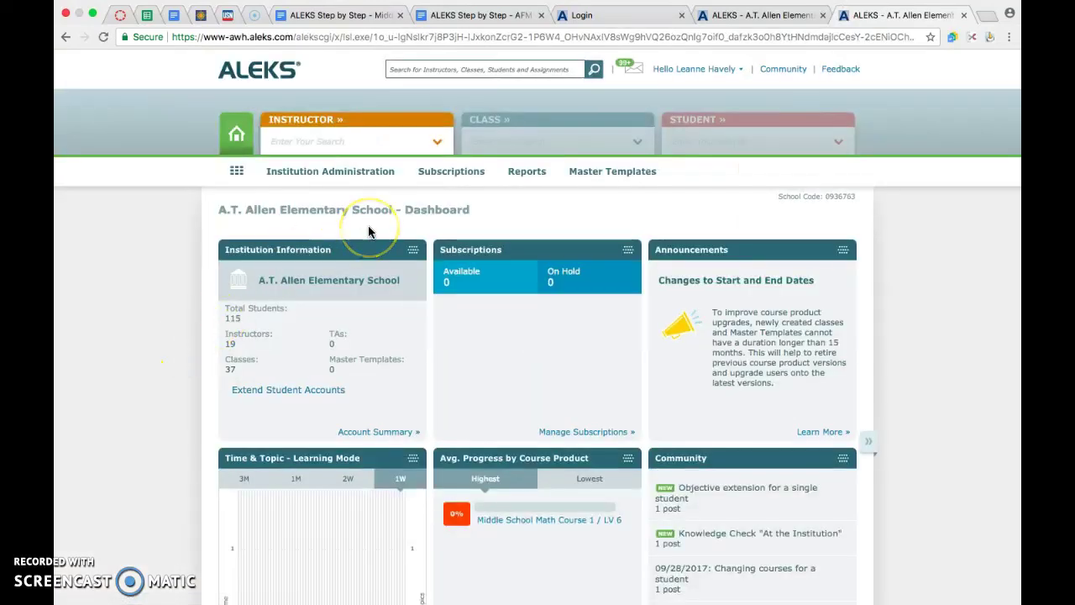
- Pick the instructor from the INSTRUCTOR list to open their own dashboard
{"action": "left_click", "coordinate": [354, 122]}
{"action": "left_click", "coordinate": [438, 144]}
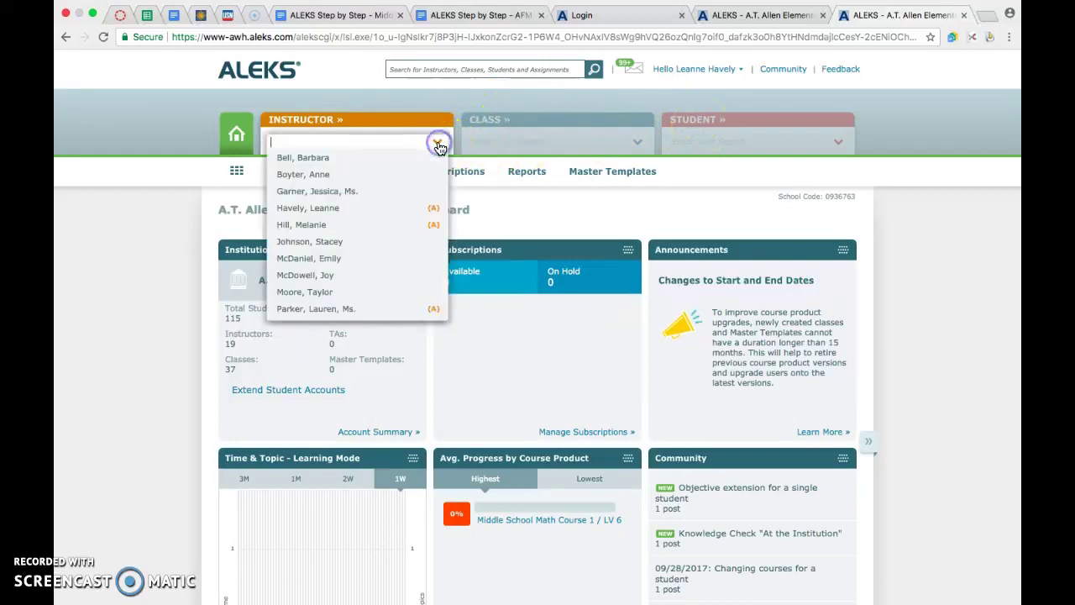
{"action": "left_click", "coordinate": [364, 207]}
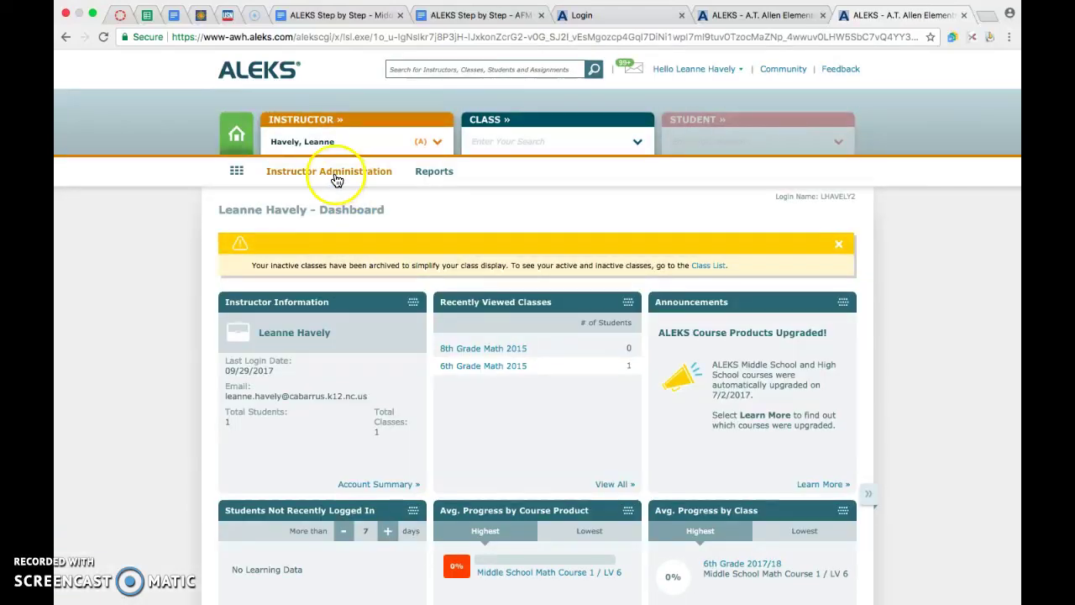
- Go to the New Class page under Instructor Administration
{"action": "left_click", "coordinate": [336, 172]}
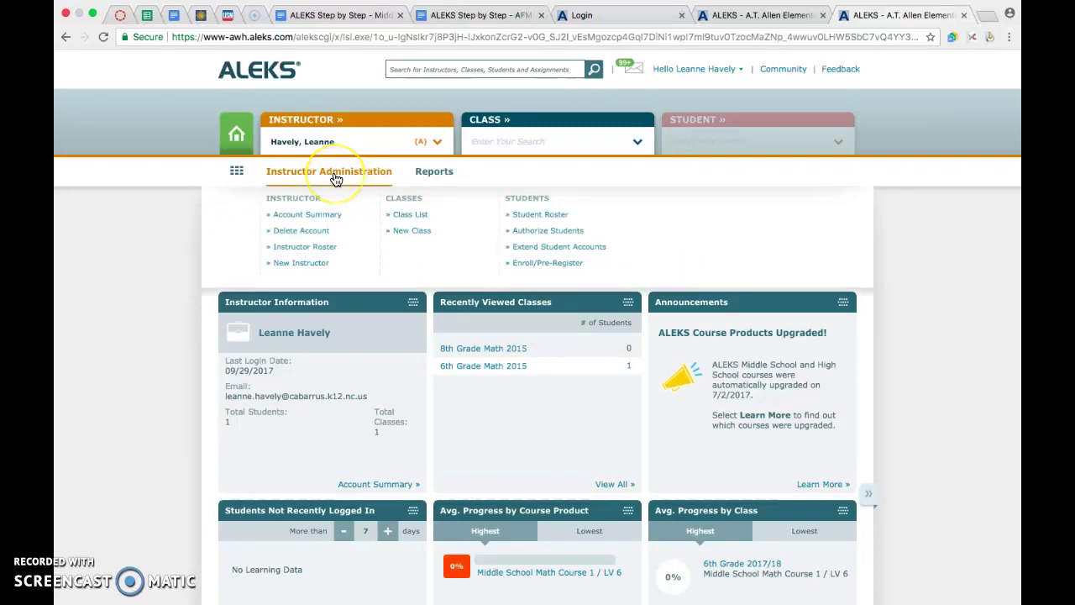
{"action": "left_click", "coordinate": [414, 236]}
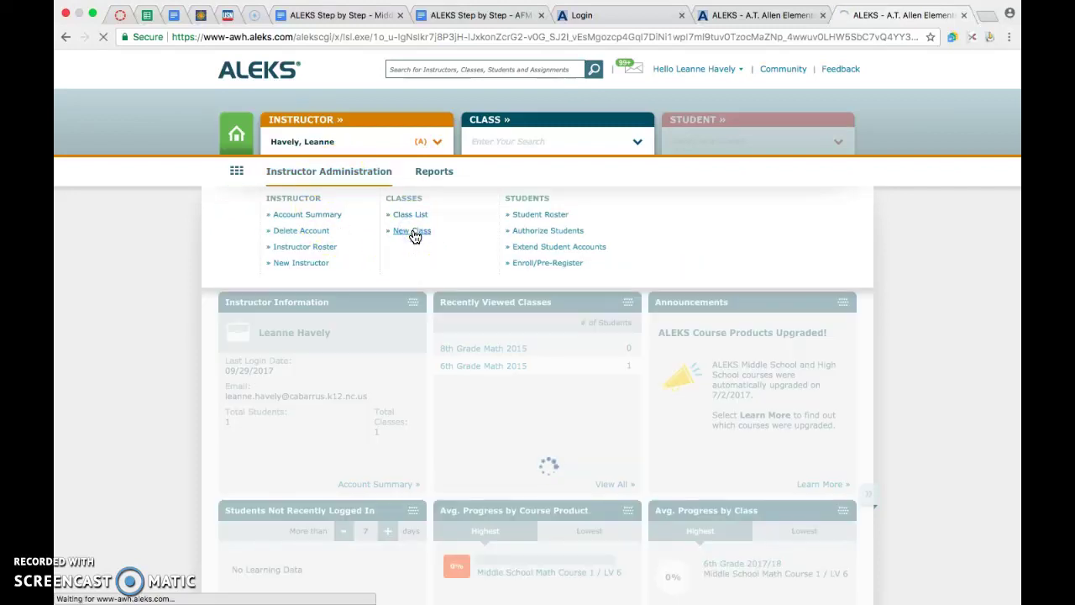
{"action": "left_click", "coordinate": [398, 264]}
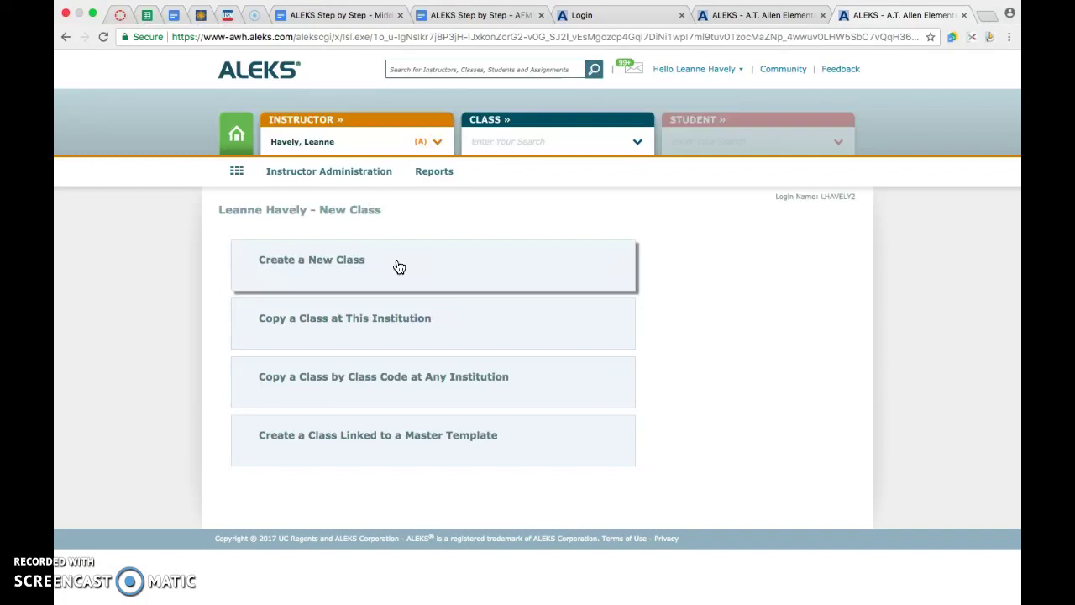
- Look at copying a class by code, then choose Create a New Class instead
{"action": "left_click", "coordinate": [360, 384]}
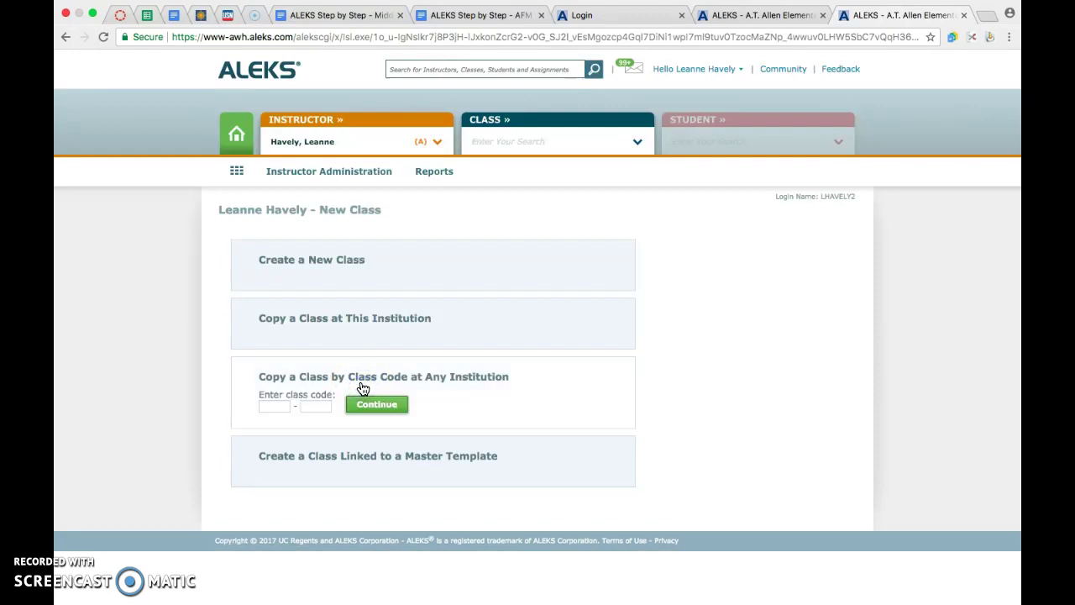
{"action": "left_click", "coordinate": [274, 408]}
{"action": "left_click", "coordinate": [359, 410]}
{"action": "left_click", "coordinate": [355, 278]}
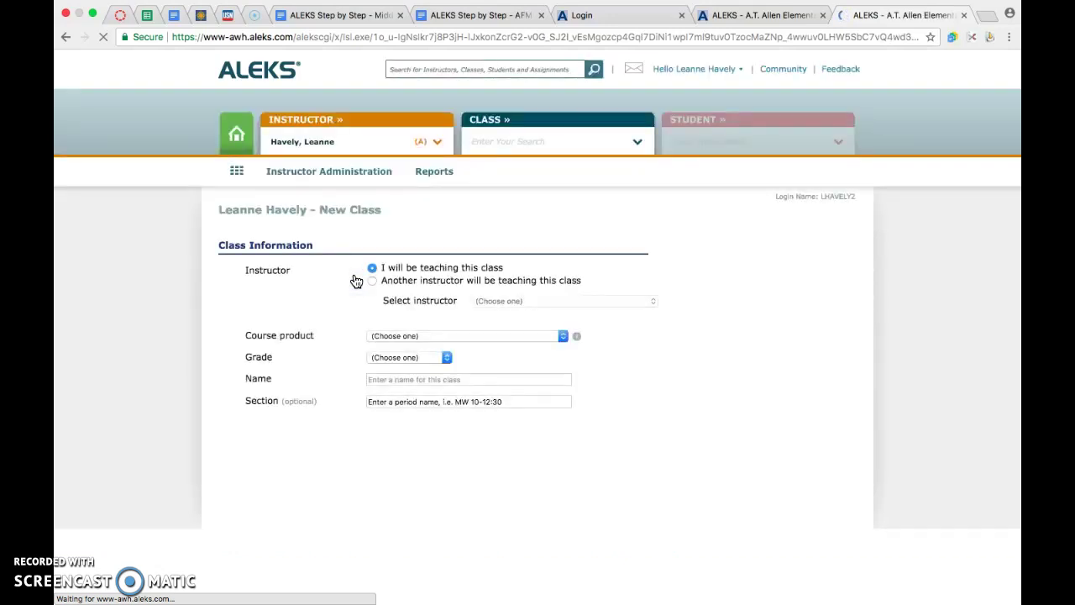
- Keep yourself as instructor and set Course product to Middle School Math Course 2
{"action": "left_click", "coordinate": [415, 268]}
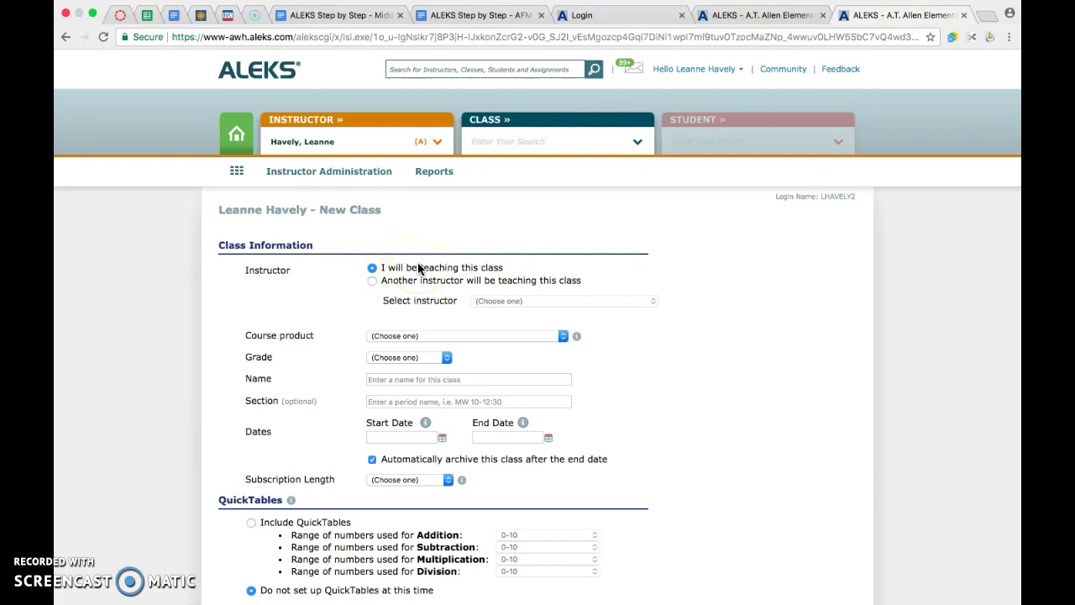
{"action": "left_click", "coordinate": [411, 284]}
{"action": "left_click", "coordinate": [398, 337]}
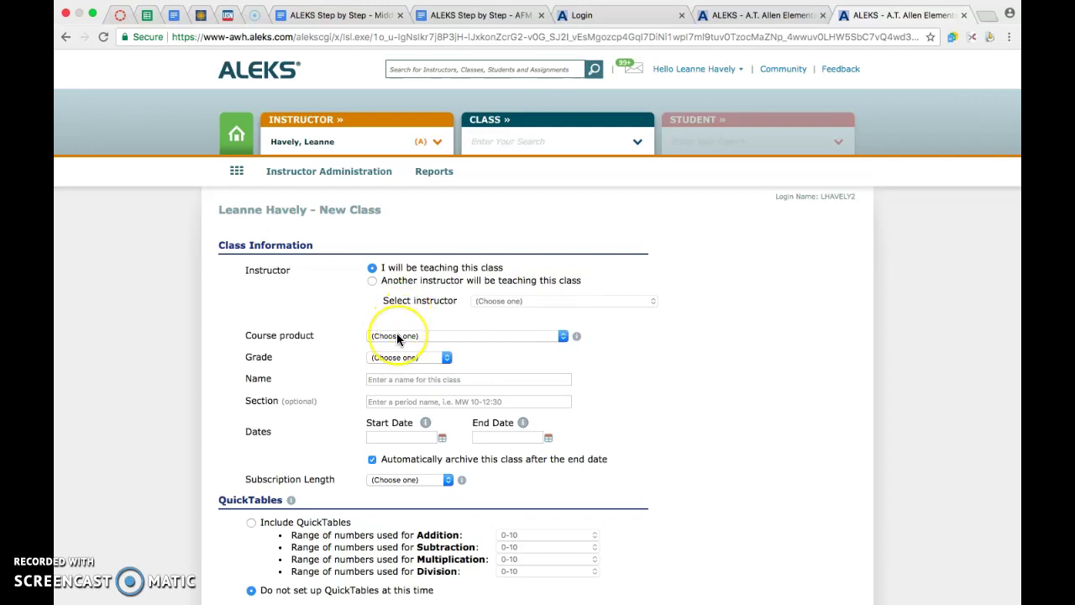
{"action": "left_click", "coordinate": [399, 336]}
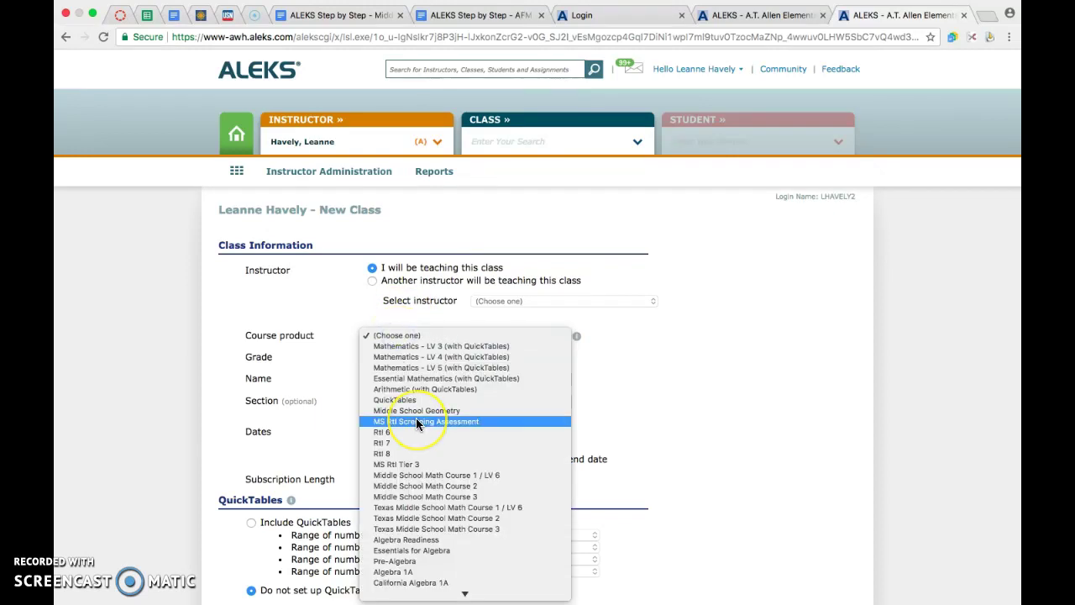
{"action": "scroll", "coordinate": [415, 420], "scroll_direction": "down", "scroll_amount": 3}
{"action": "scroll", "coordinate": [416, 425], "scroll_direction": "down", "scroll_amount": 2}
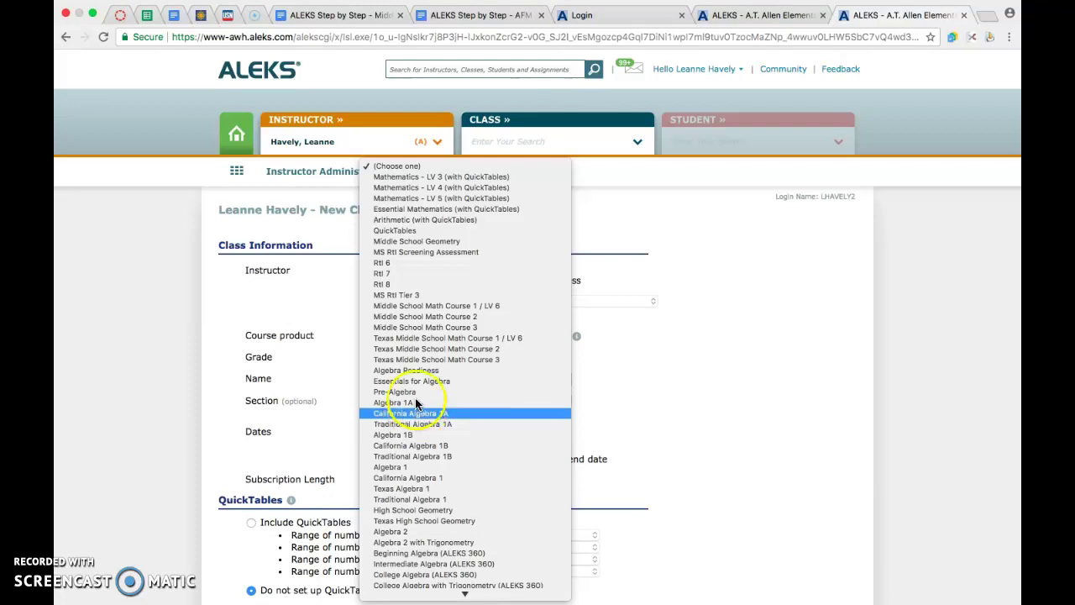
{"action": "left_click", "coordinate": [417, 319]}
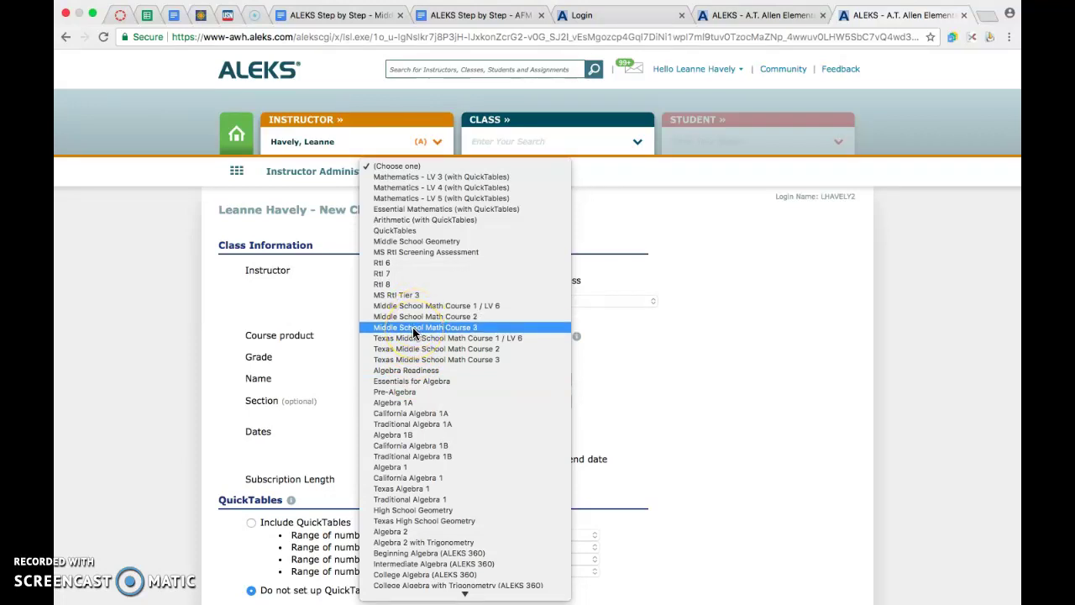
{"action": "scroll", "coordinate": [410, 428], "scroll_direction": "down", "scroll_amount": 10}
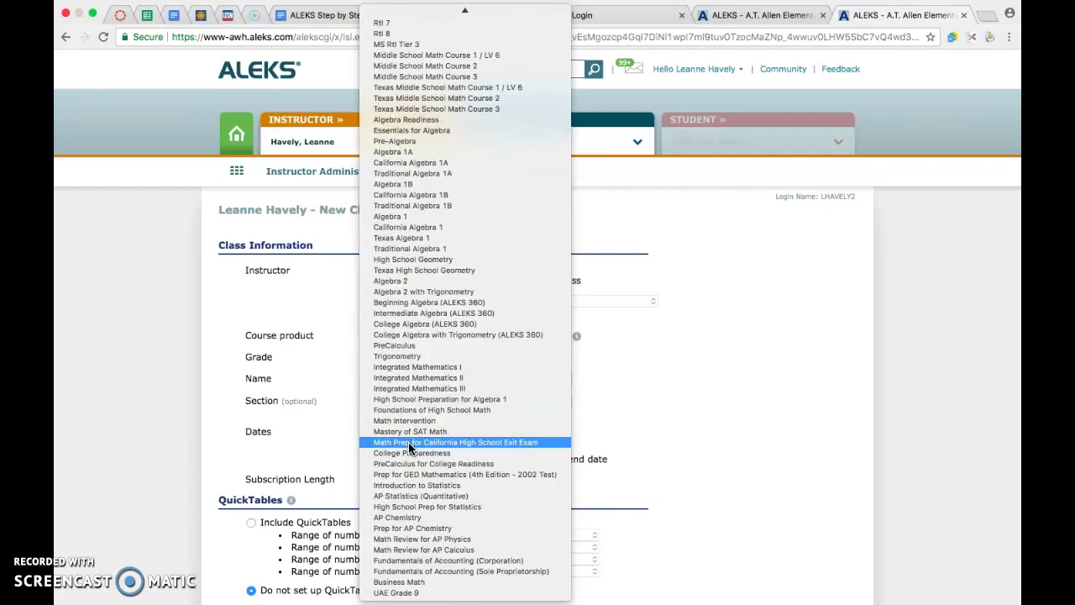
{"action": "left_click", "coordinate": [405, 372]}
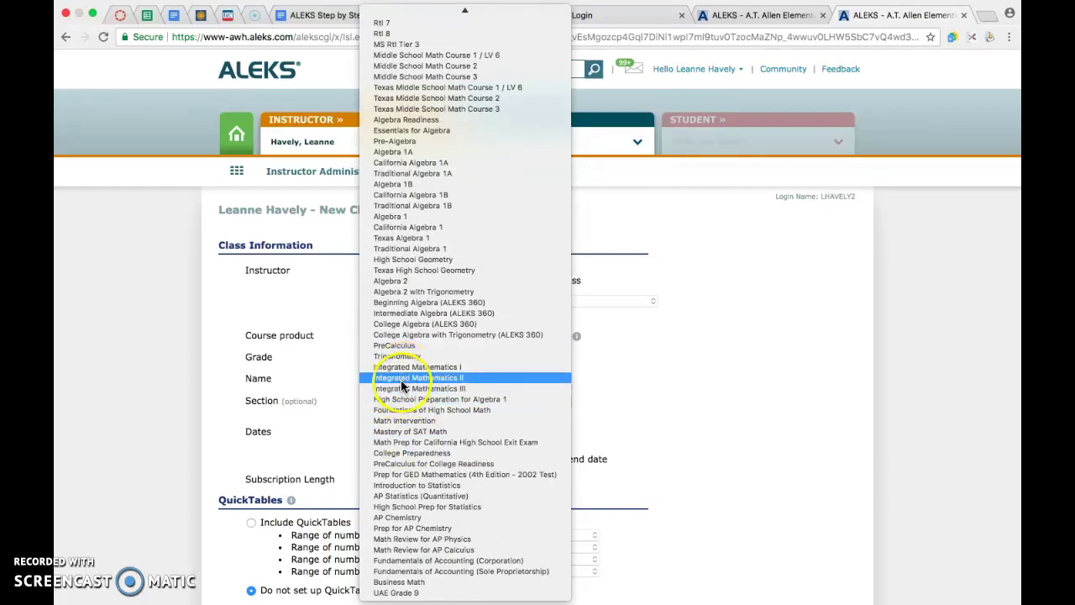
{"action": "left_click", "coordinate": [402, 390]}
{"action": "scroll", "coordinate": [401, 390], "scroll_direction": "up", "scroll_amount": 3}
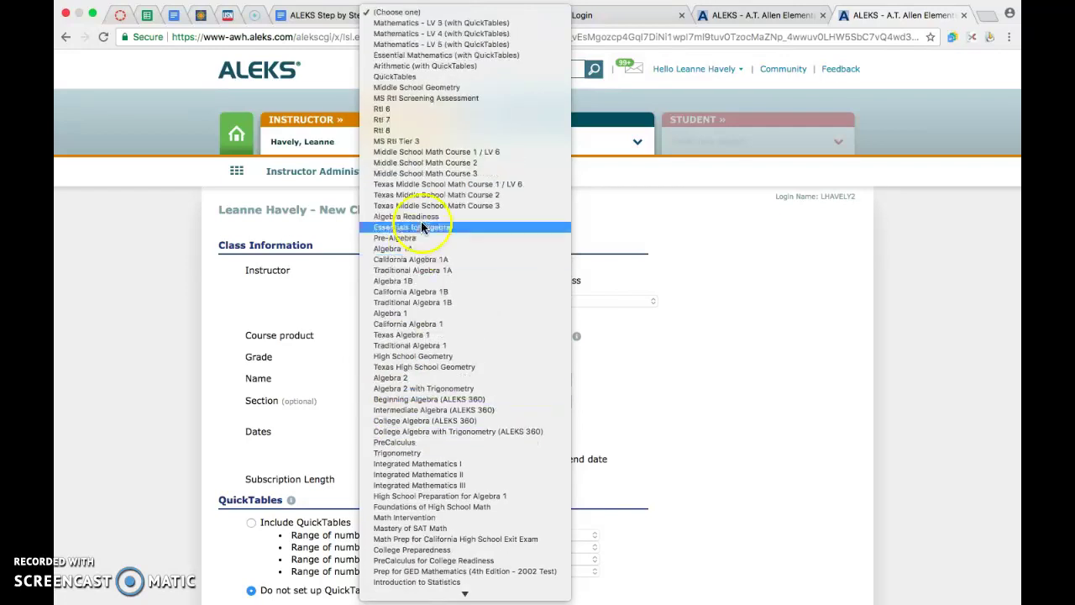
{"action": "left_click", "coordinate": [420, 162]}
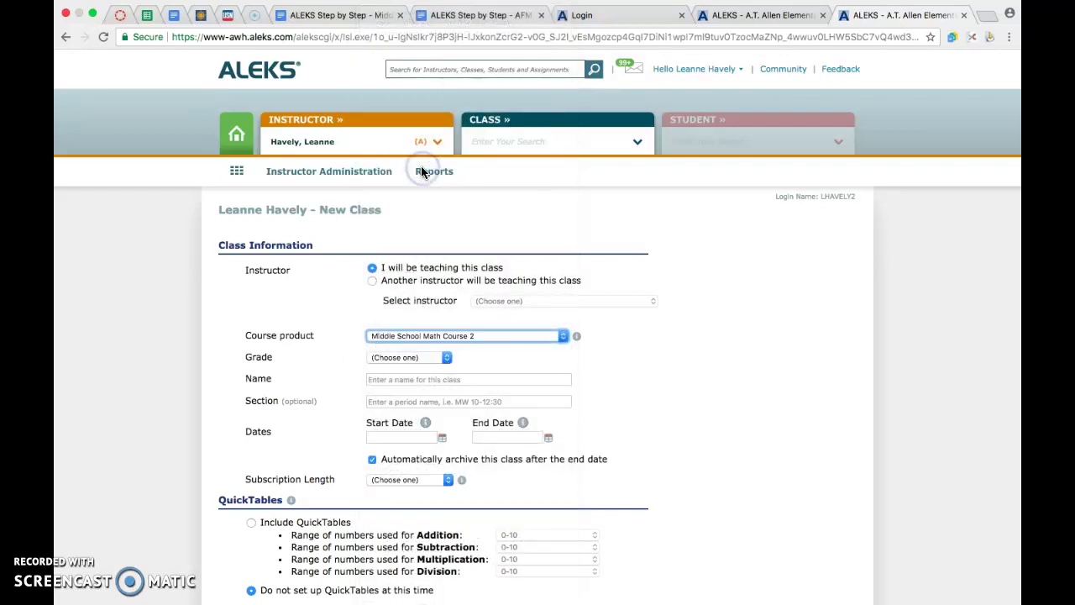
- Set the class grade to 7th Grade
{"action": "left_click", "coordinate": [411, 357]}
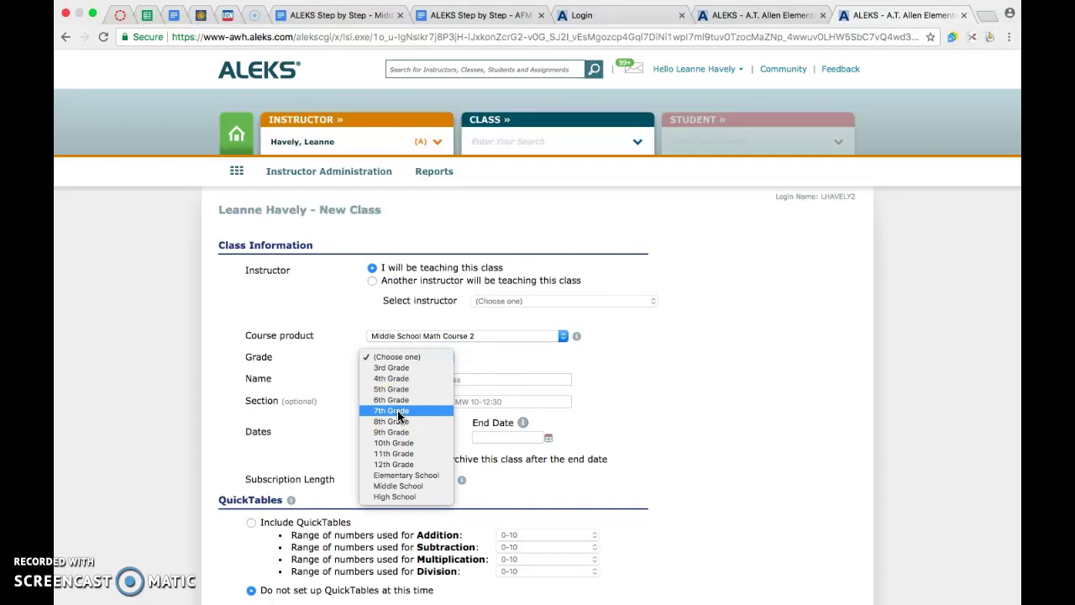
{"action": "left_click", "coordinate": [396, 497]}
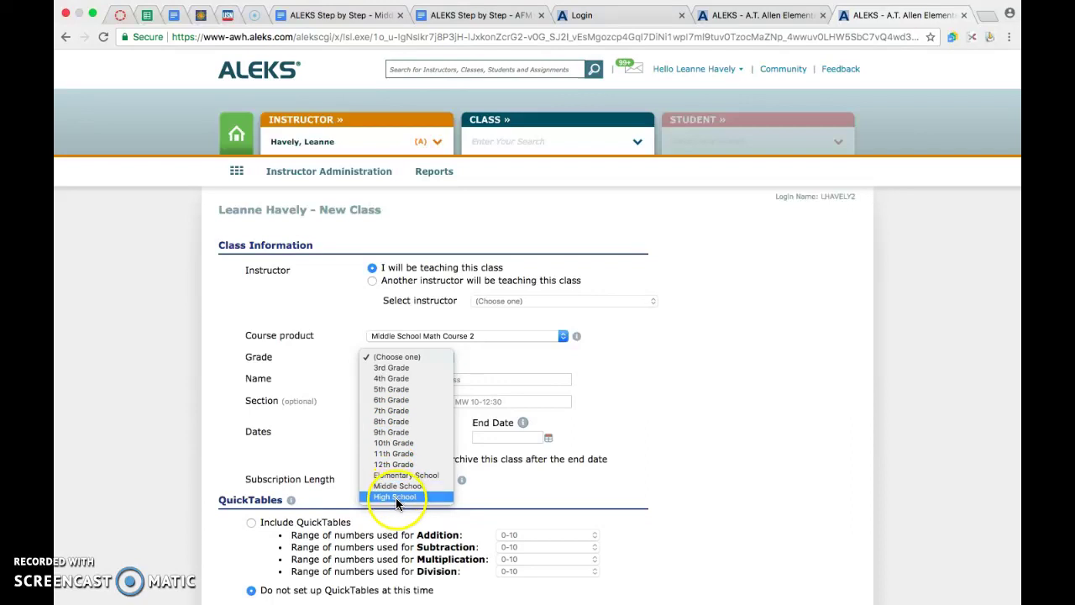
{"action": "left_click_drag", "start_coordinate": [395, 497], "coordinate": [401, 412]}
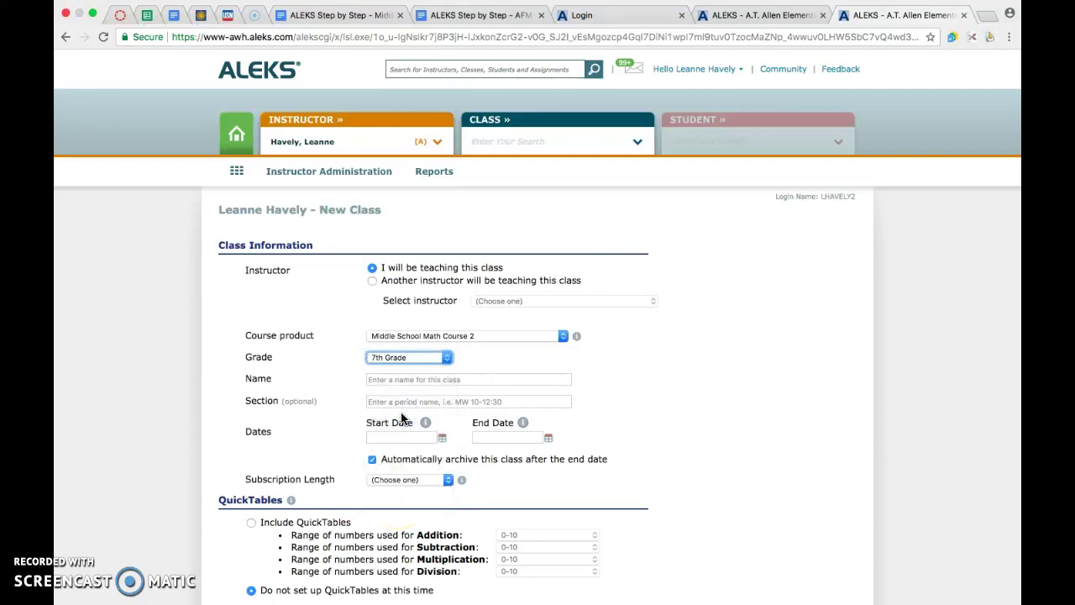
- Name the class '7th Grade 2017/18' after checking existing class names
{"action": "left_click", "coordinate": [402, 379]}
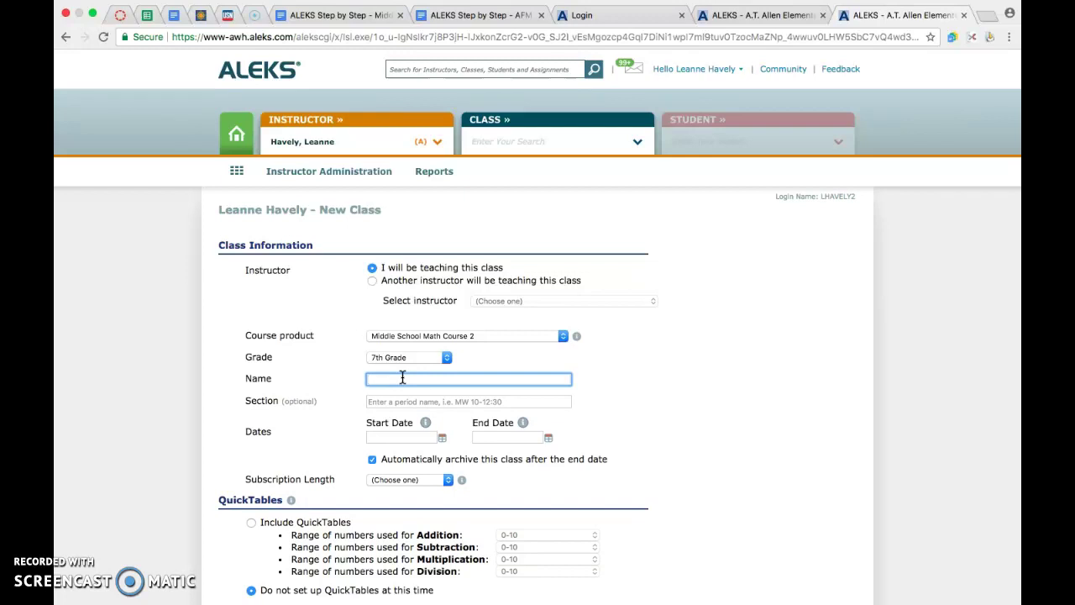
{"action": "left_click", "coordinate": [635, 142]}
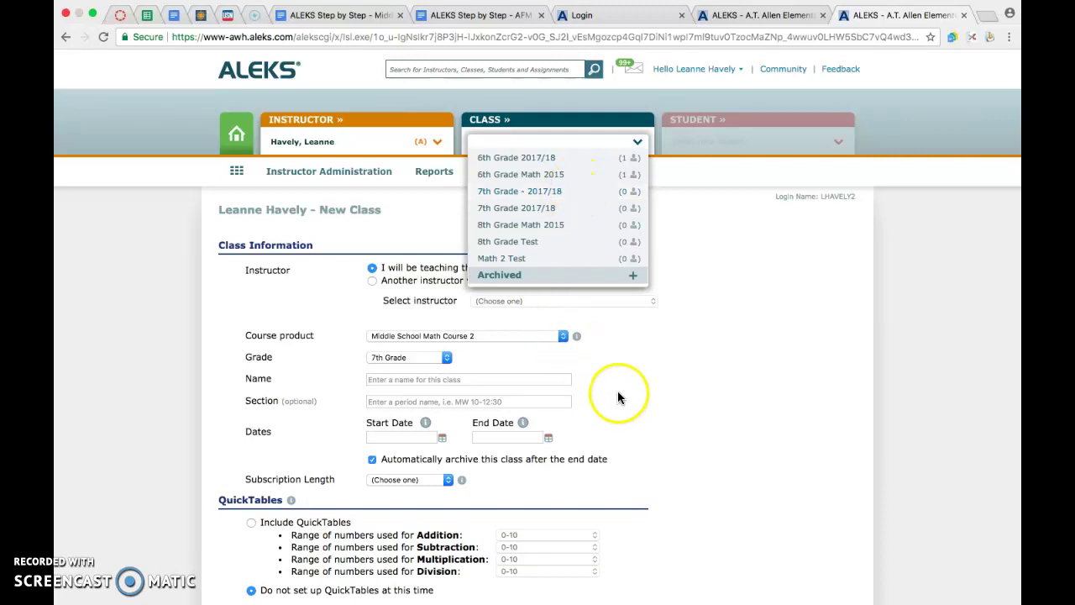
{"action": "left_click", "coordinate": [500, 377]}
{"action": "type", "text": "7th Grade"}
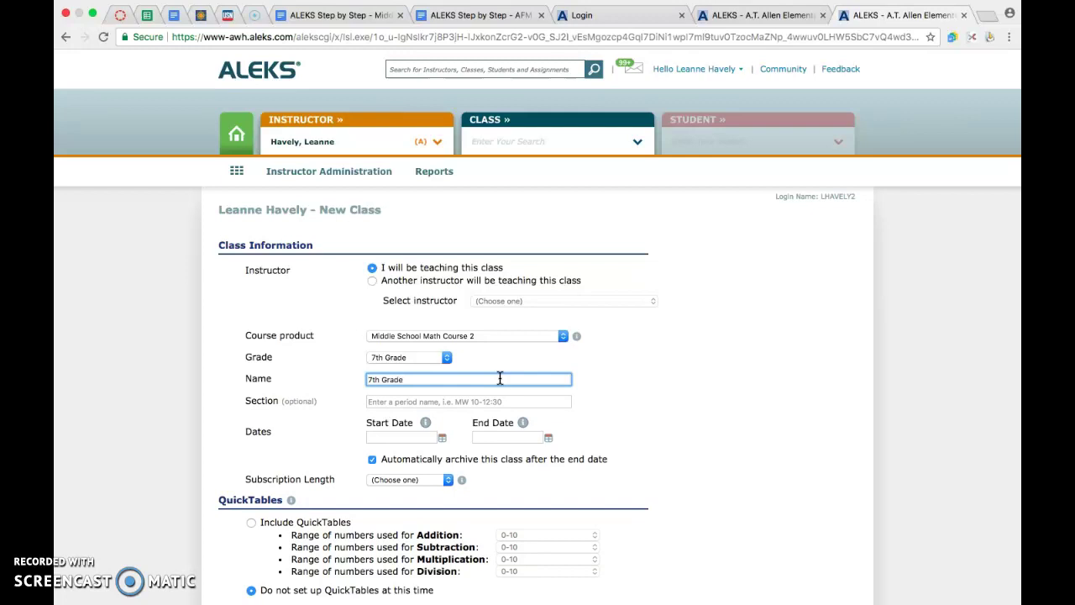
{"action": "type", "text": " 2017/18 - 1st Period"}
{"action": "key", "text": "BackSpace"}
{"action": "key", "text": "BackSpace"}
{"action": "key", "text": "BackSpace"}
{"action": "key", "text": "BackSpace"}
{"action": "key", "text": "BackSpace"}
{"action": "key", "text": "BackSpace"}
{"action": "key", "text": "BackSpace"}
{"action": "key", "text": "BackSpace"}
{"action": "key", "text": "BackSpace"}
{"action": "key", "text": "BackSpace"}
{"action": "key", "text": "BackSpace"}
{"action": "key", "text": "BackSpace"}
- Set the start date to 09/29/2017 and the end date to July 1, 2018
{"action": "left_click", "coordinate": [442, 437]}
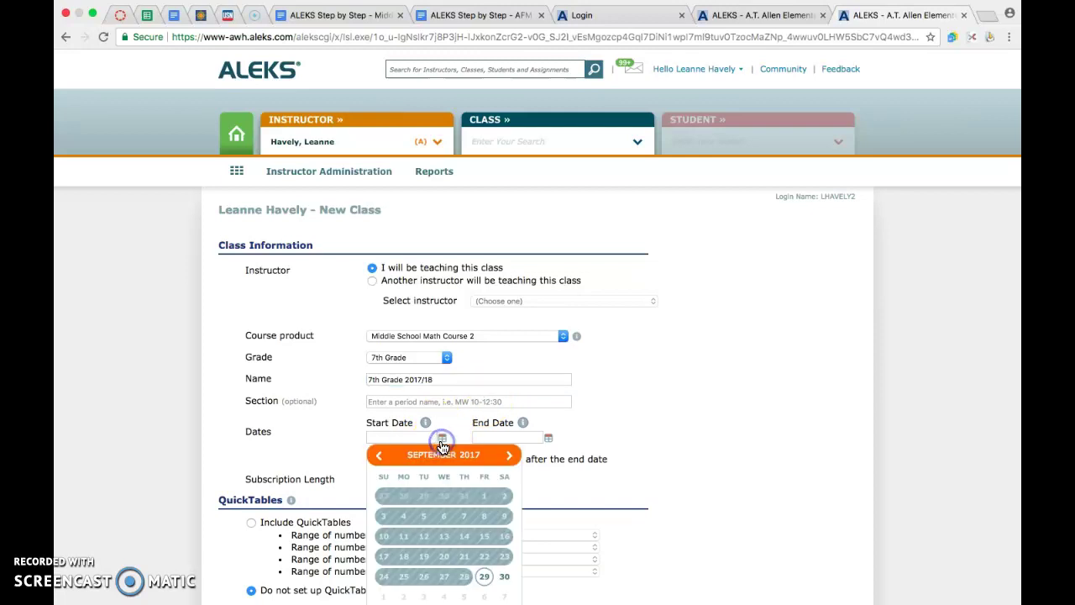
{"action": "left_click", "coordinate": [482, 574]}
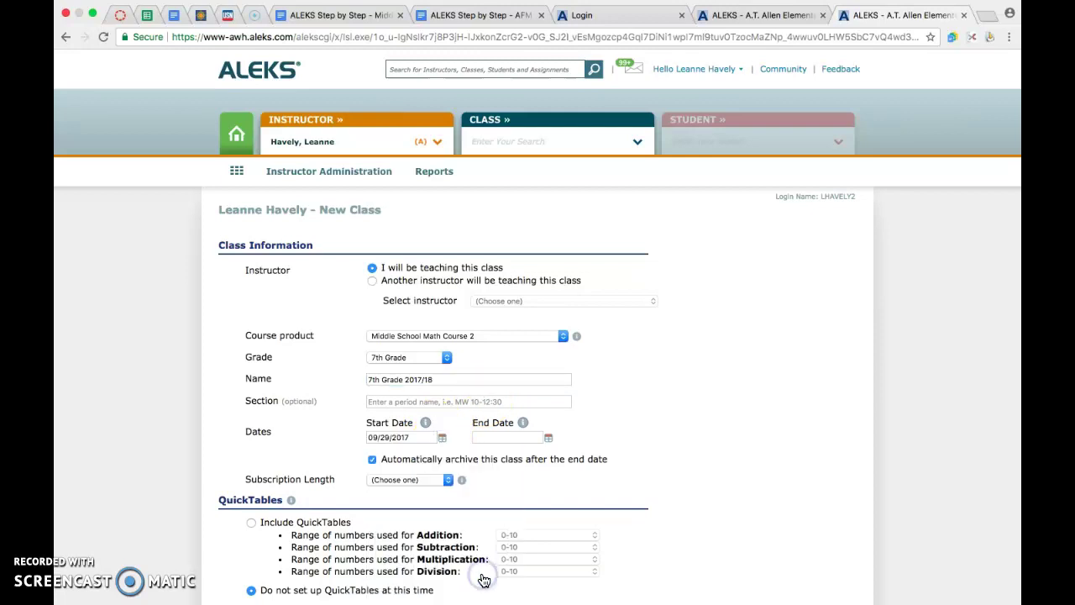
{"action": "left_click", "coordinate": [547, 437]}
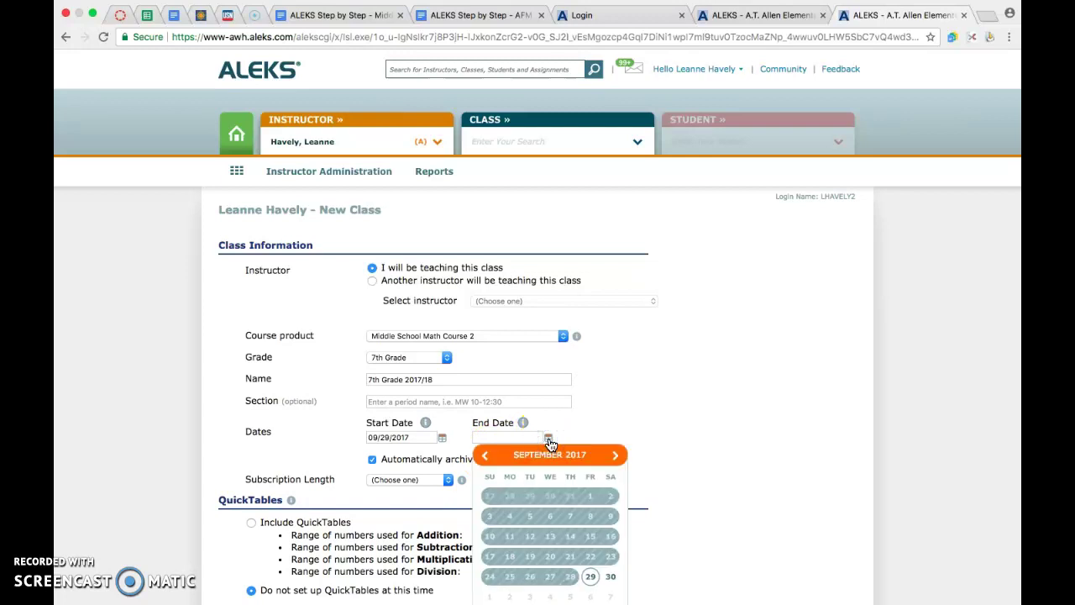
{"action": "left_click", "coordinate": [617, 455]}
{"action": "left_click", "coordinate": [617, 455]}
{"action": "left_click", "coordinate": [617, 455]}
{"action": "left_click", "coordinate": [618, 456]}
{"action": "left_click", "coordinate": [617, 456]}
{"action": "left_click", "coordinate": [617, 456]}
{"action": "left_click", "coordinate": [617, 456]}
{"action": "left_click", "coordinate": [617, 456]}
{"action": "left_click", "coordinate": [617, 456]}
{"action": "left_click", "coordinate": [618, 456]}
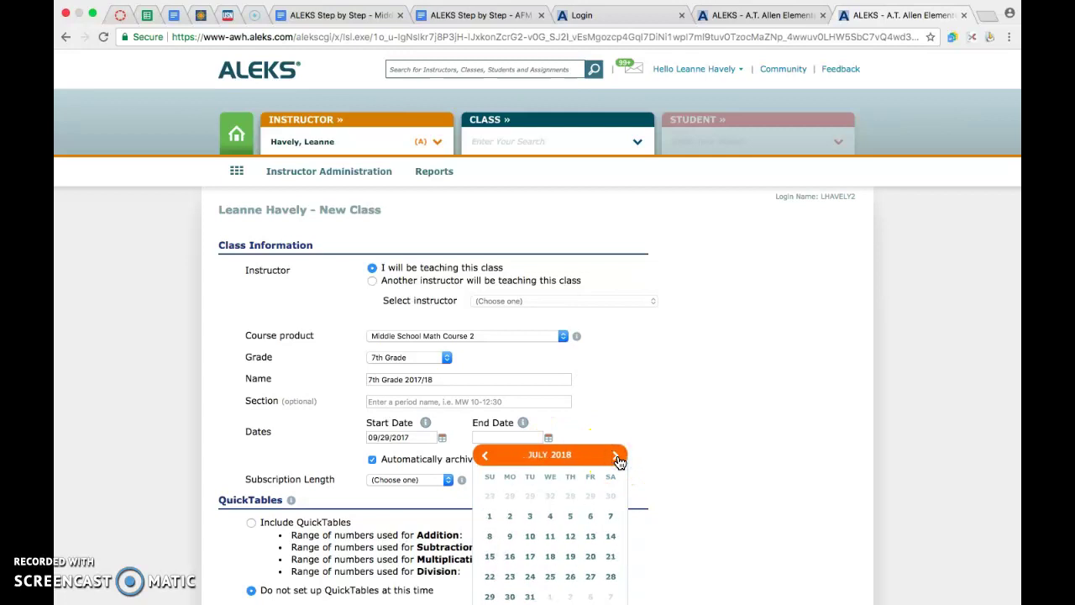
{"action": "left_click", "coordinate": [490, 516]}
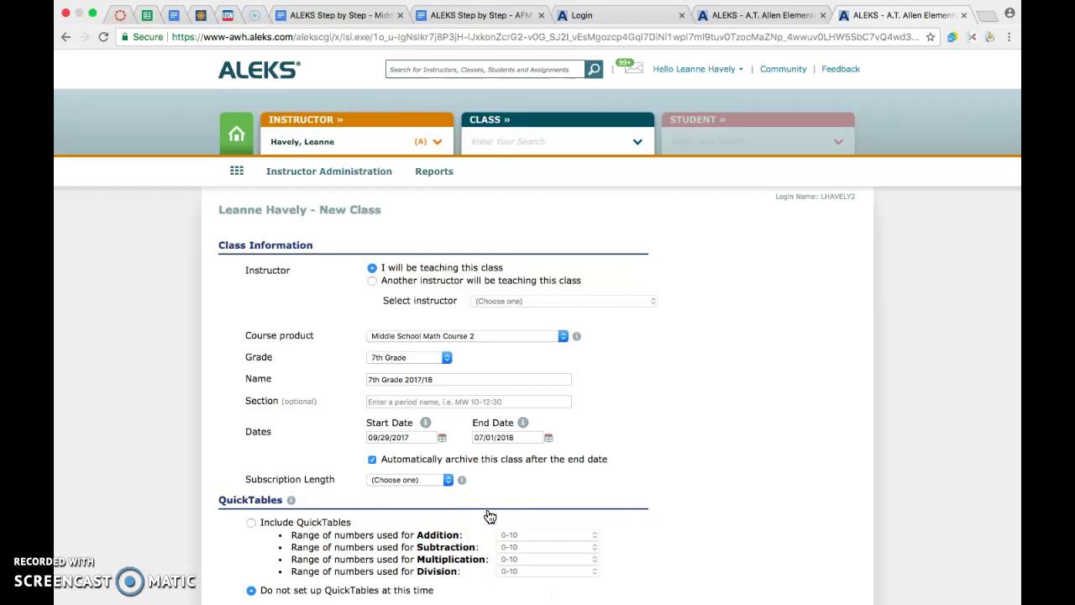
{"action": "left_click", "coordinate": [502, 486]}
- Reopen the End Date calendar and move it to September 2018
{"action": "left_click", "coordinate": [547, 438]}
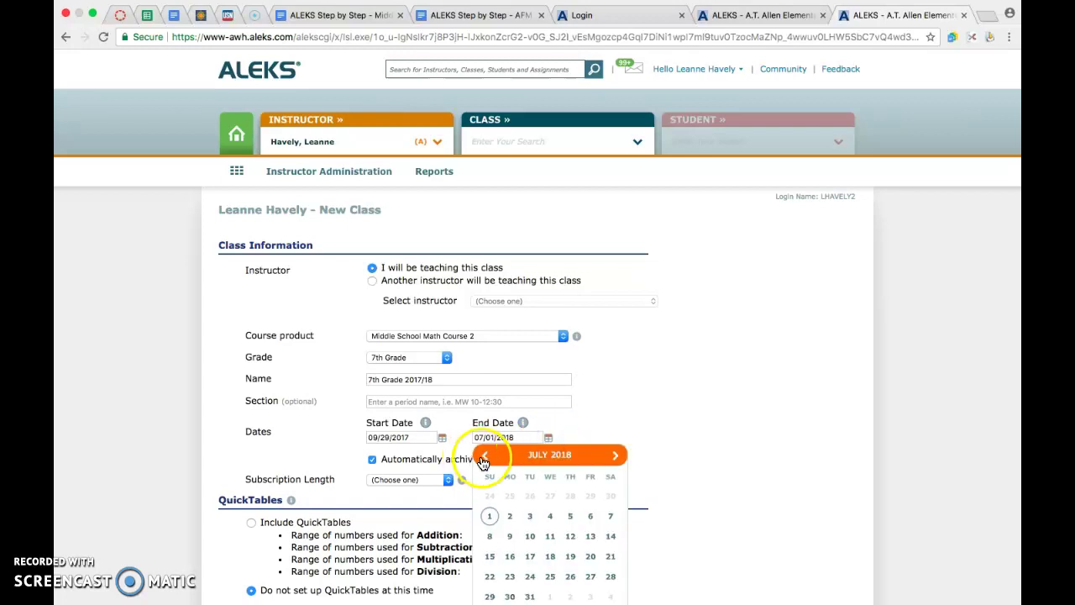
{"action": "left_click", "coordinate": [483, 457]}
{"action": "left_click", "coordinate": [484, 458]}
{"action": "left_click", "coordinate": [484, 457]}
{"action": "left_click", "coordinate": [483, 458]}
{"action": "left_click", "coordinate": [485, 457]}
{"action": "left_click", "coordinate": [485, 458]}
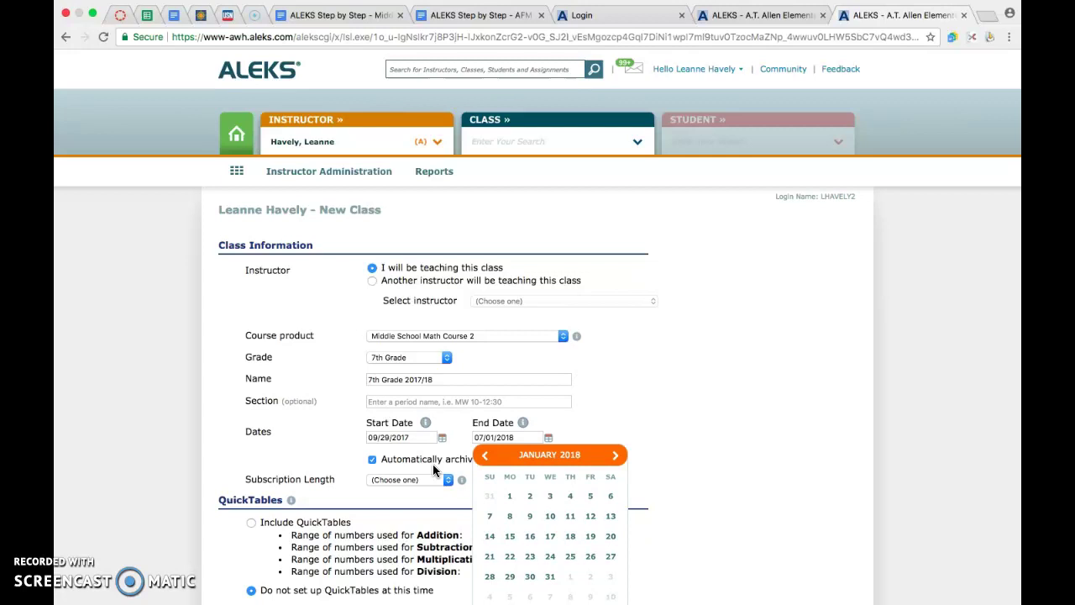
{"action": "left_click", "coordinate": [599, 411]}
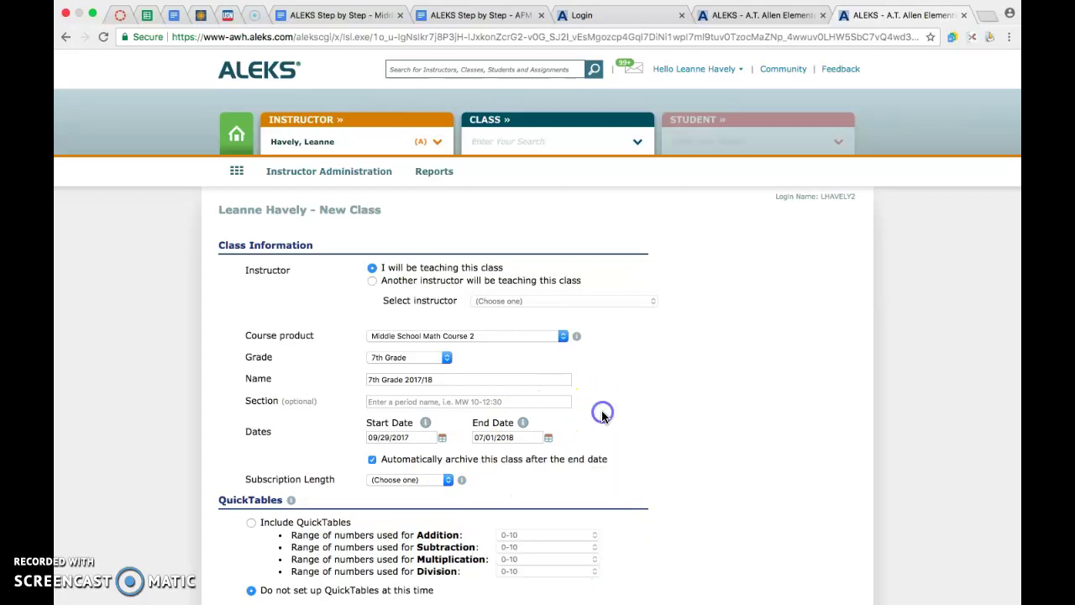
{"action": "left_click", "coordinate": [548, 438]}
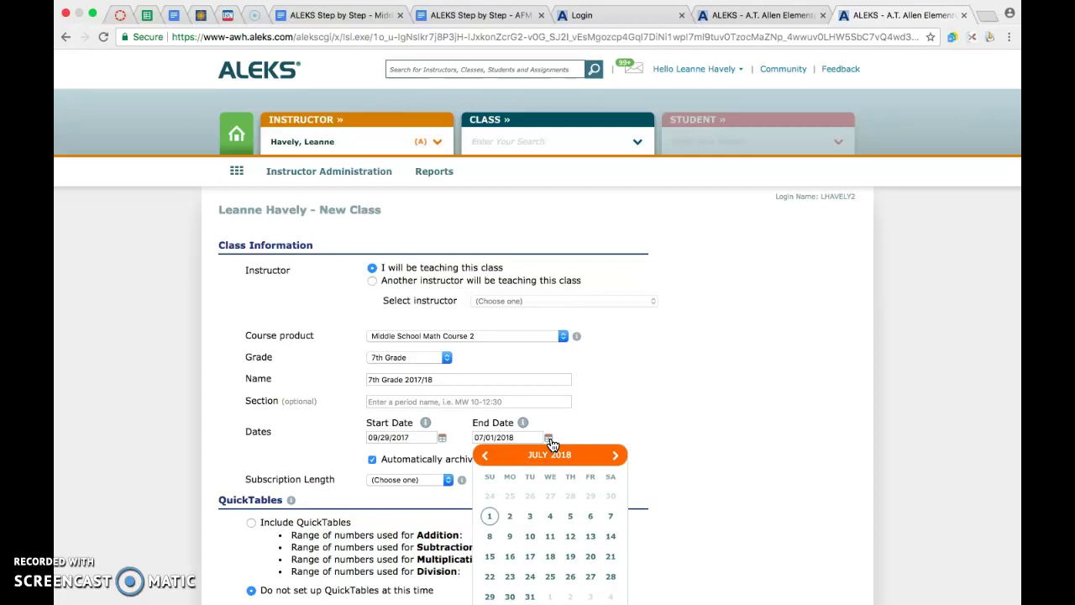
{"action": "left_click", "coordinate": [417, 435]}
{"action": "left_click", "coordinate": [615, 457]}
{"action": "left_click", "coordinate": [614, 456]}
- Pick September 1, 2018 as the end date, then briefly view the existing classes list
{"action": "left_click", "coordinate": [610, 496]}
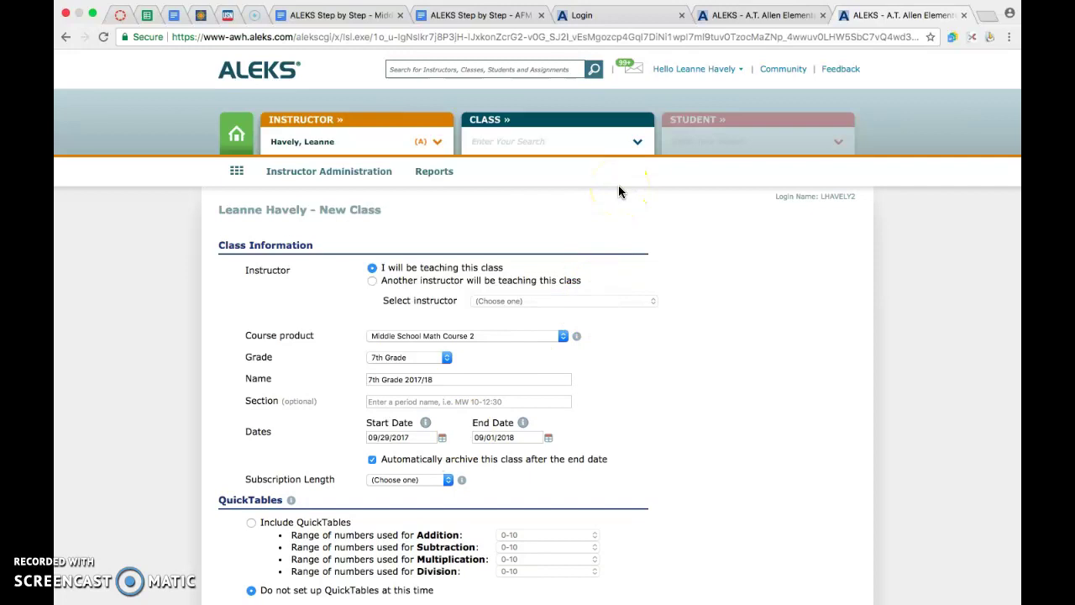
{"action": "left_click", "coordinate": [637, 142]}
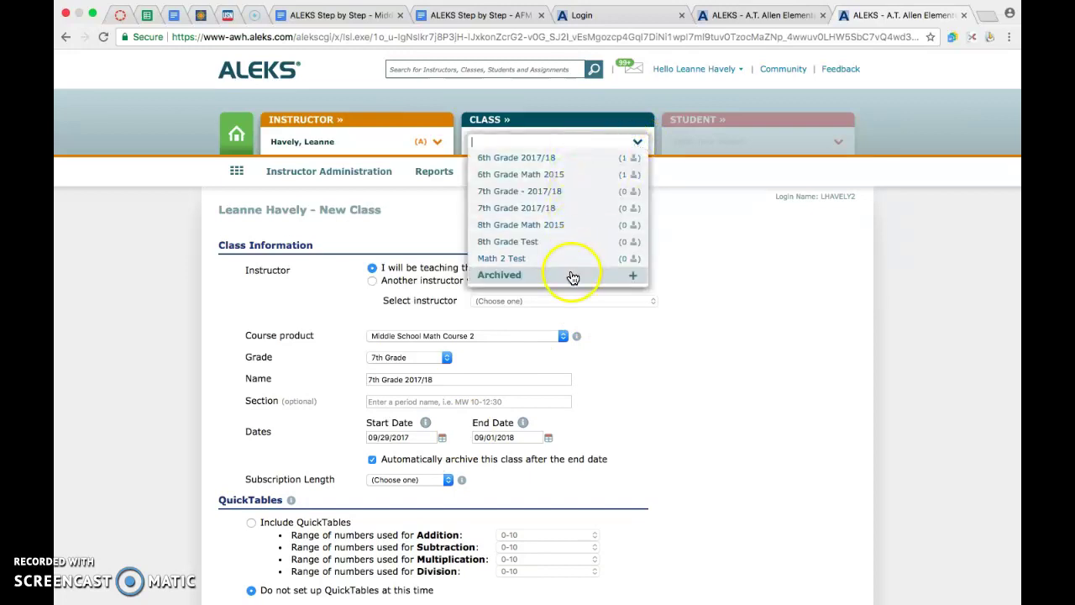
{"action": "left_click", "coordinate": [652, 363]}
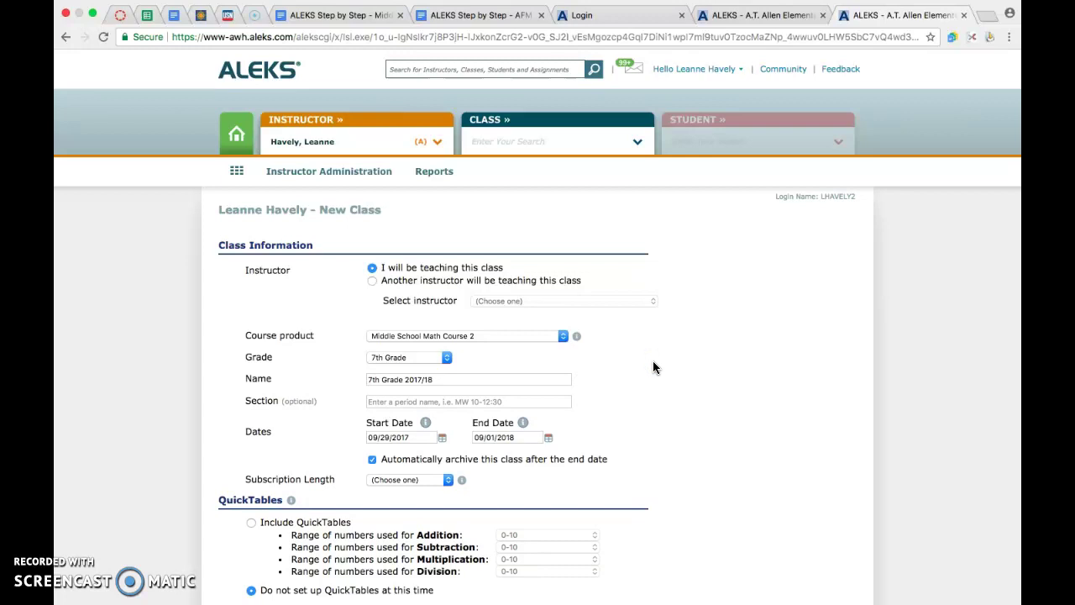
- Choose a K12 - 12 Month subscription for the class
{"action": "left_click", "coordinate": [445, 480]}
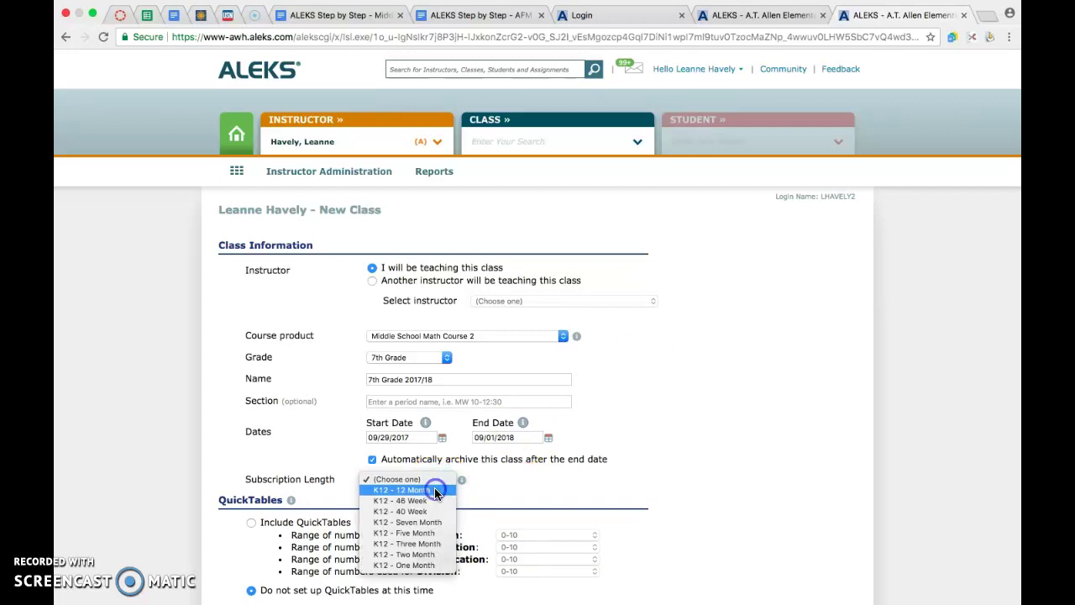
{"action": "left_click", "coordinate": [435, 491]}
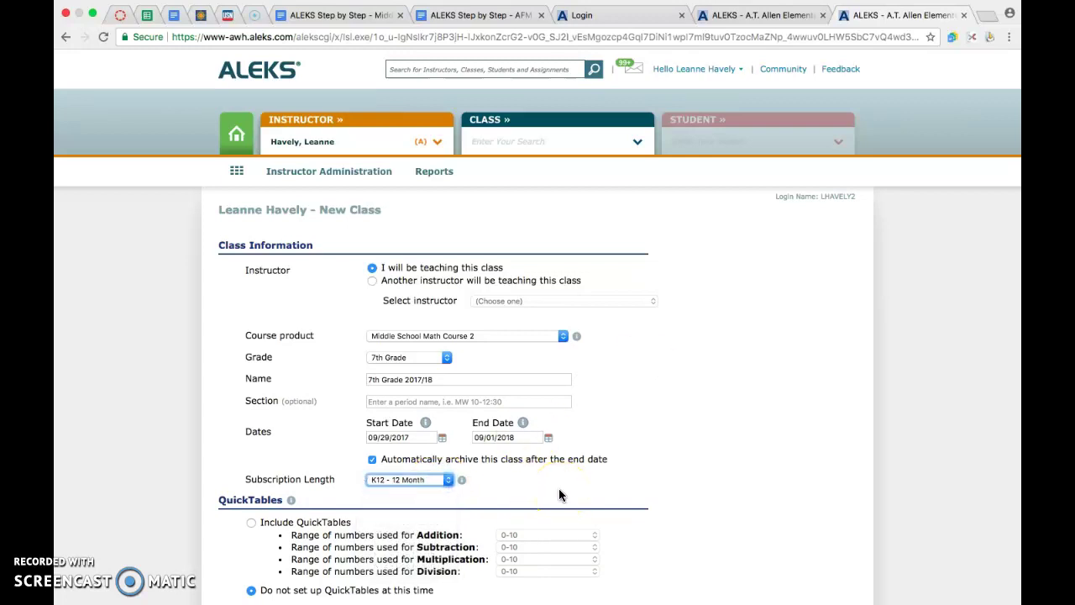
{"action": "scroll", "coordinate": [560, 489], "scroll_direction": "down", "scroll_amount": 5}
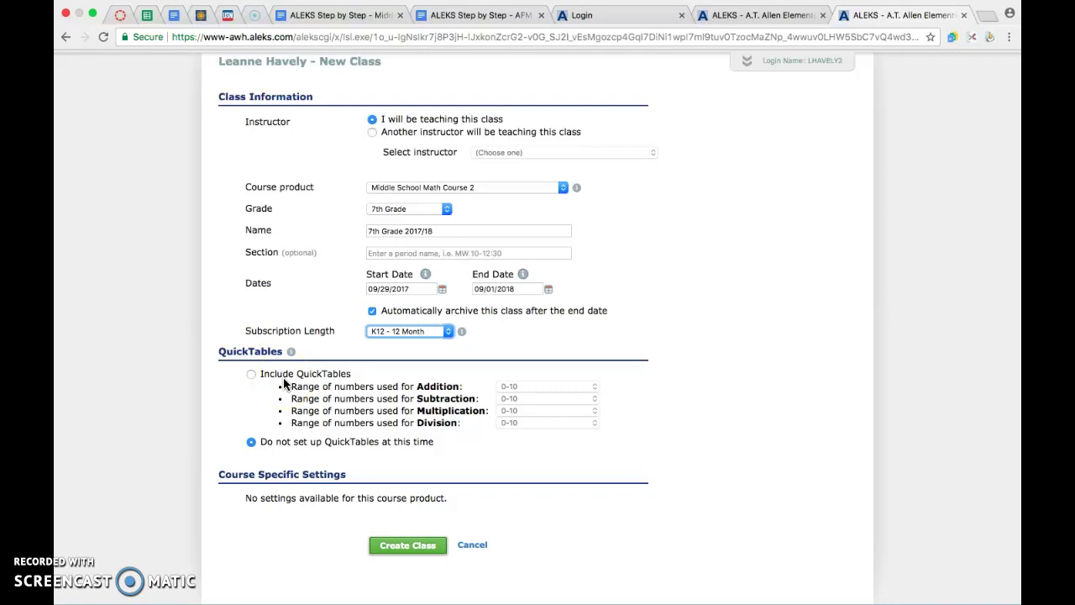
- Try the QuickTables range options, then choose not to set up QuickTables now
{"action": "left_click", "coordinate": [251, 373]}
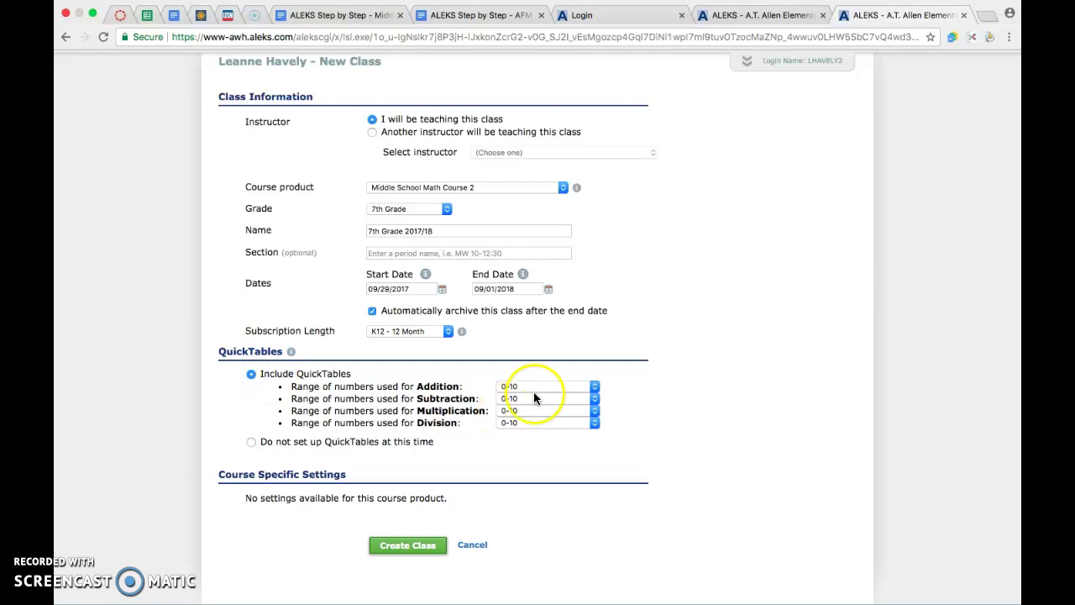
{"action": "left_click", "coordinate": [534, 386]}
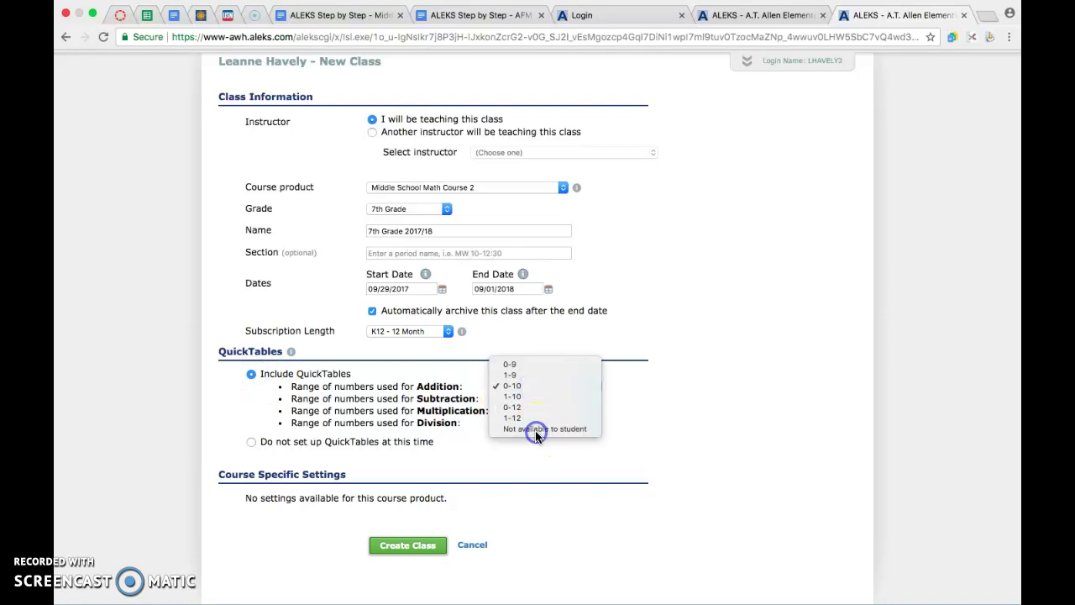
{"action": "left_click", "coordinate": [535, 430]}
{"action": "left_click", "coordinate": [534, 422]}
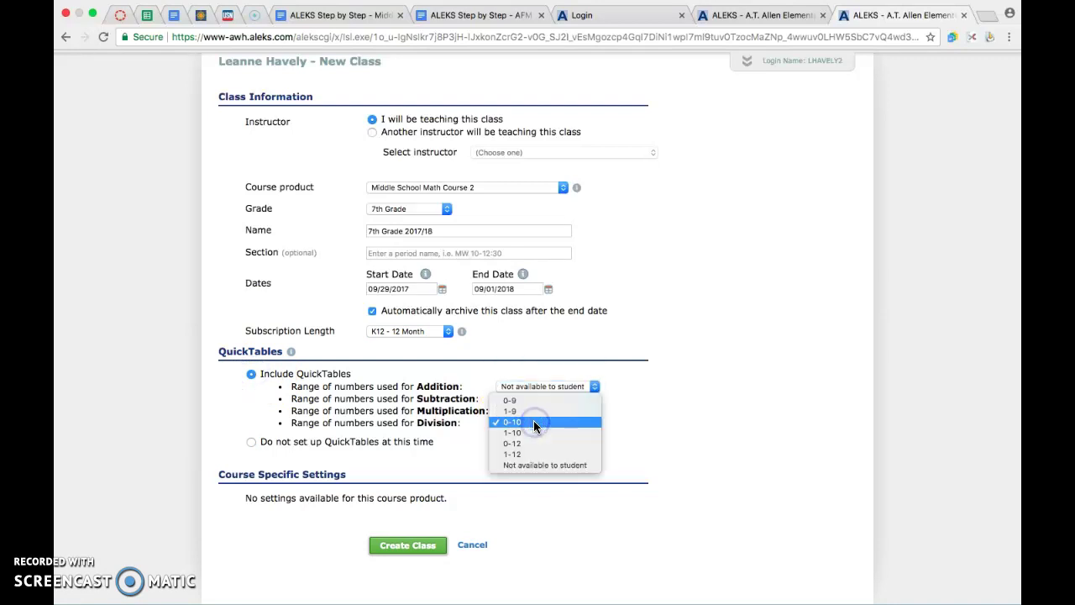
{"action": "left_click", "coordinate": [528, 448]}
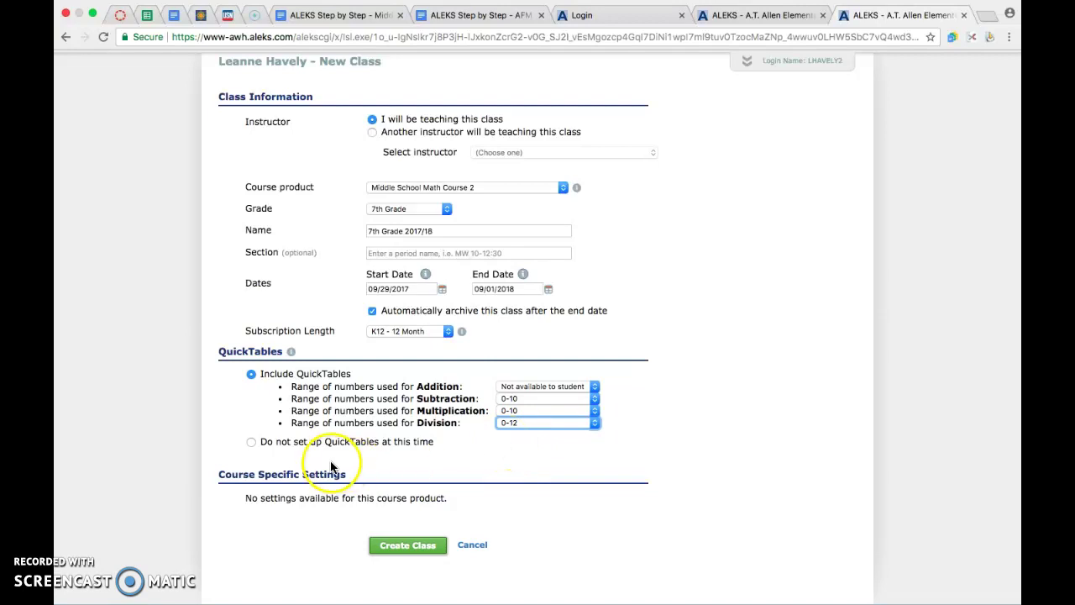
{"action": "left_click", "coordinate": [252, 443]}
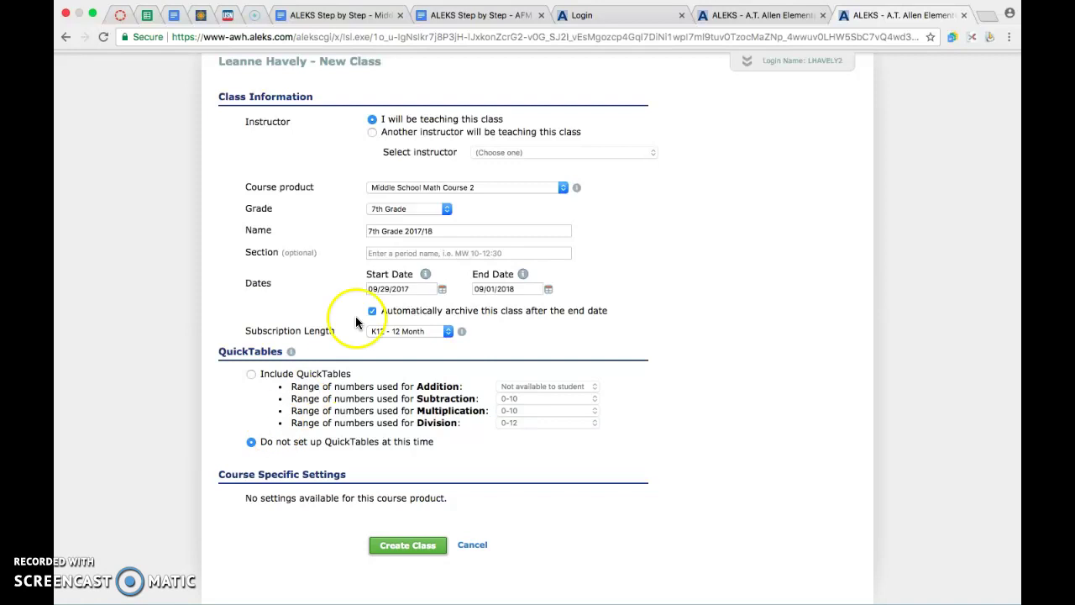
- Create the 7th Grade 2017/18 class and continue to its summary
{"action": "left_click", "coordinate": [409, 546]}
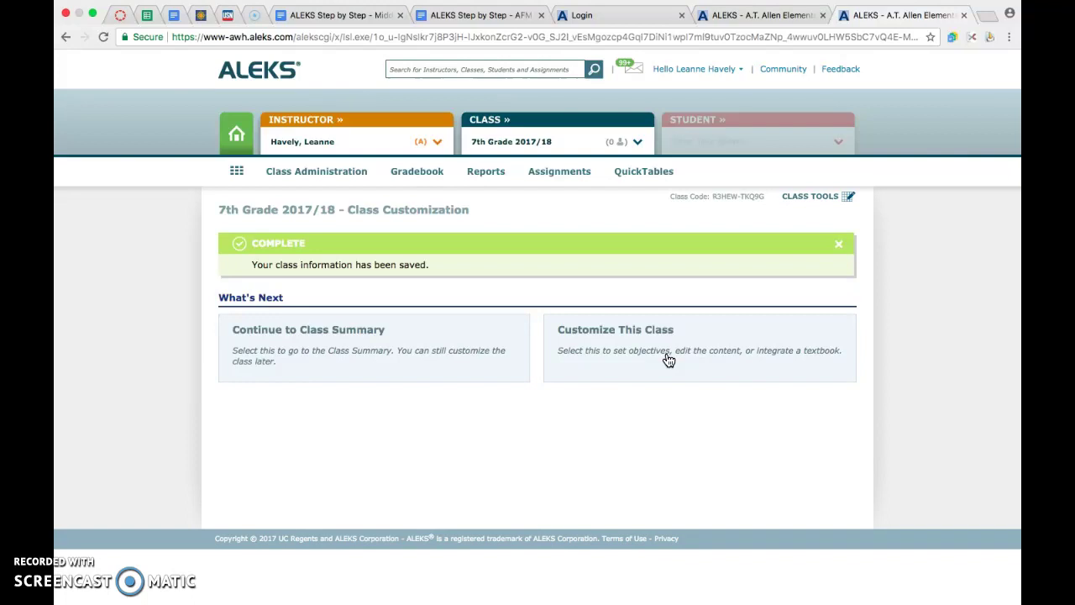
{"action": "left_click", "coordinate": [410, 366]}
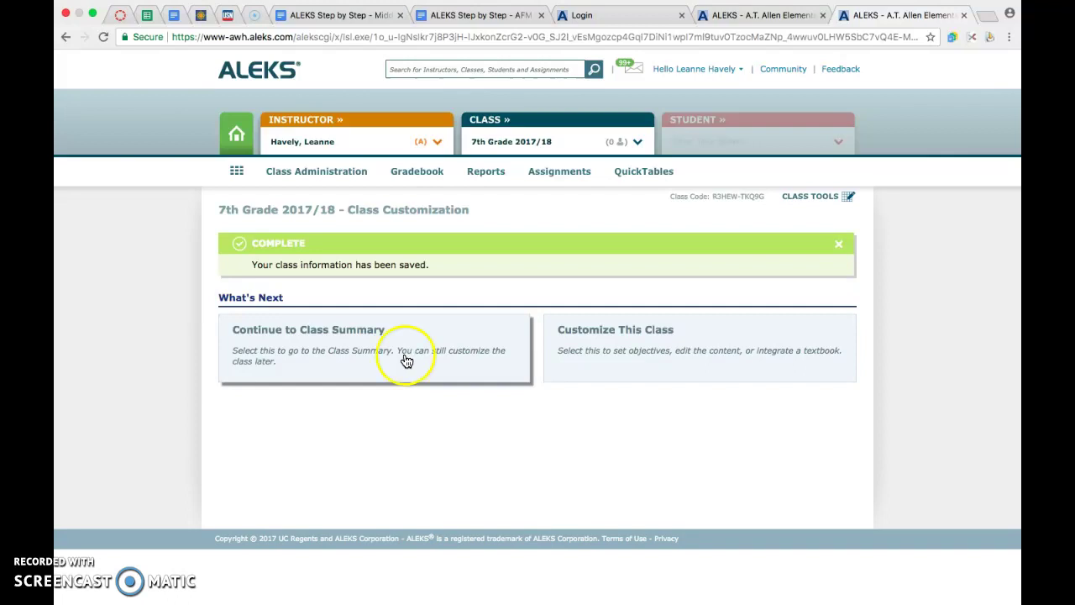
{"action": "mouse_move", "coordinate": [320, 171]}
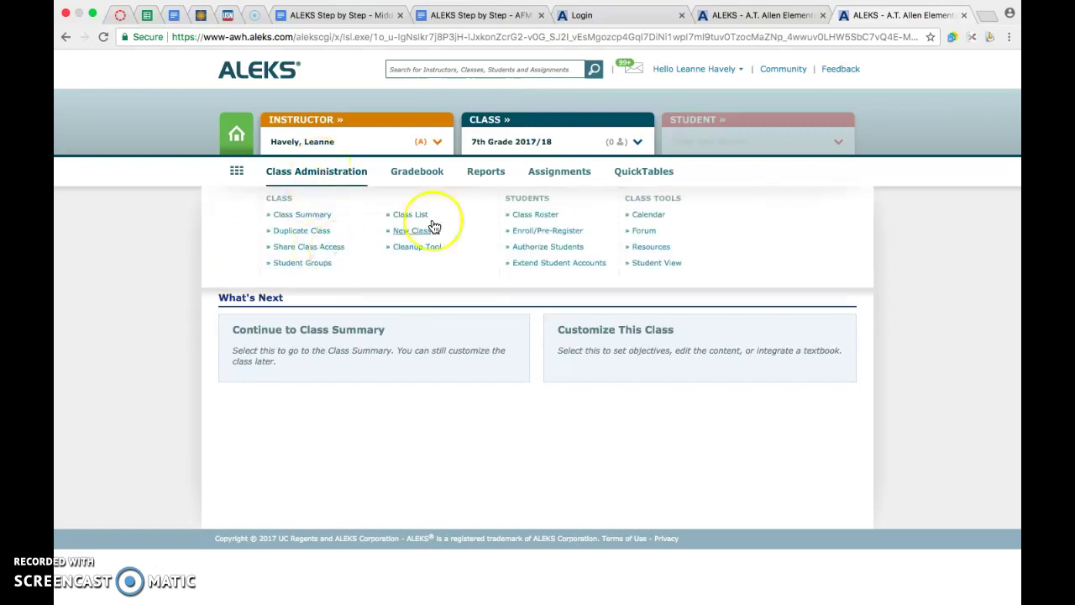
- Open Enroll/Pre-Register under Class Administration and choose the Copy and Paste option
{"action": "left_click", "coordinate": [544, 234]}
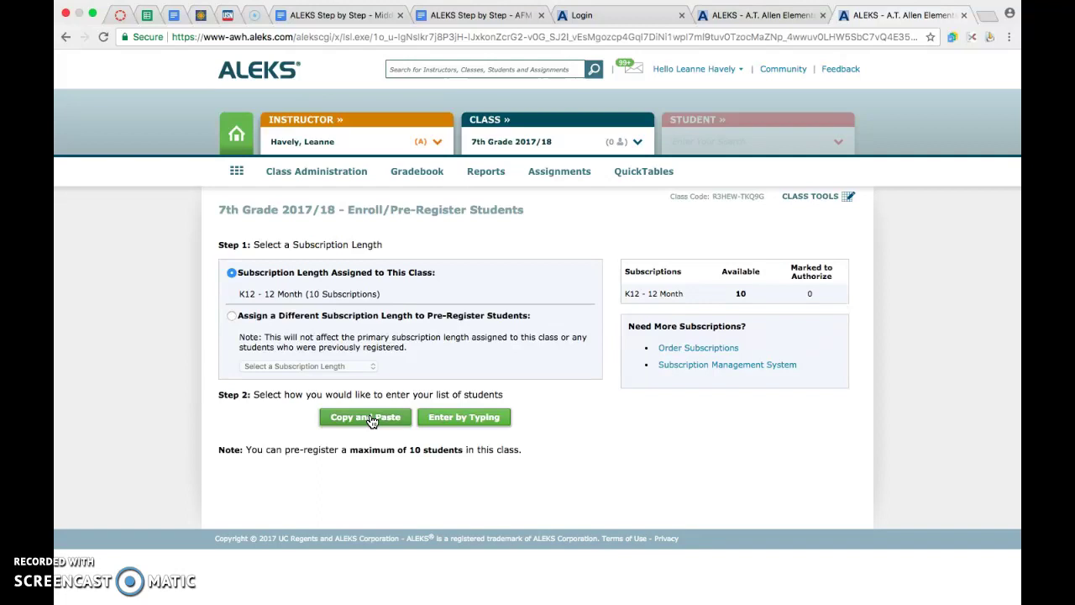
{"action": "left_click", "coordinate": [370, 420]}
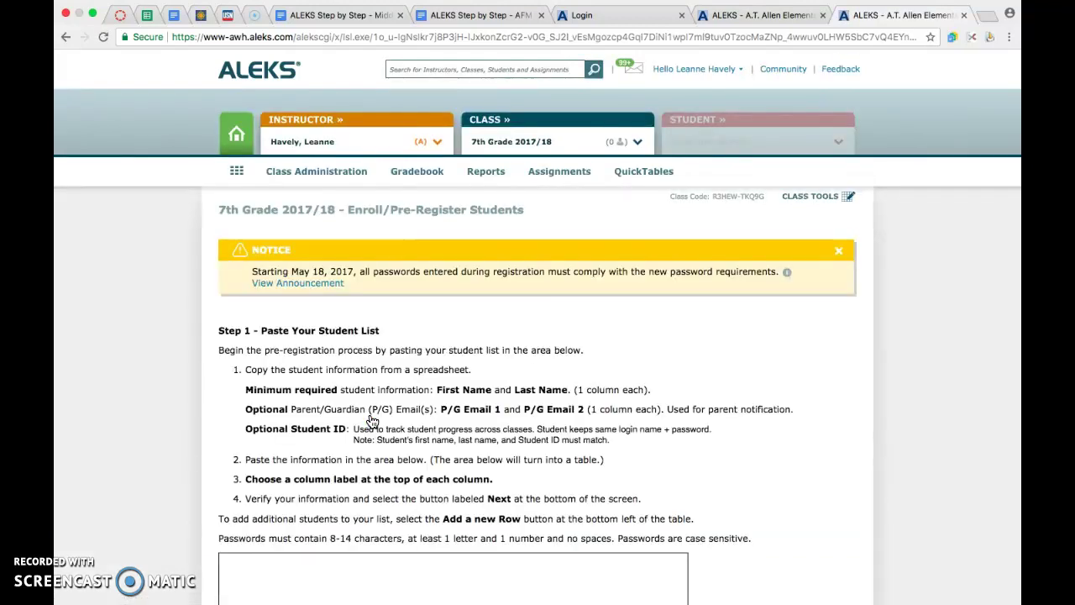
- Scroll down to the empty paste area, then switch to the Excel workbook holding the student list
{"action": "scroll", "coordinate": [372, 419], "scroll_direction": "down", "scroll_amount": 2}
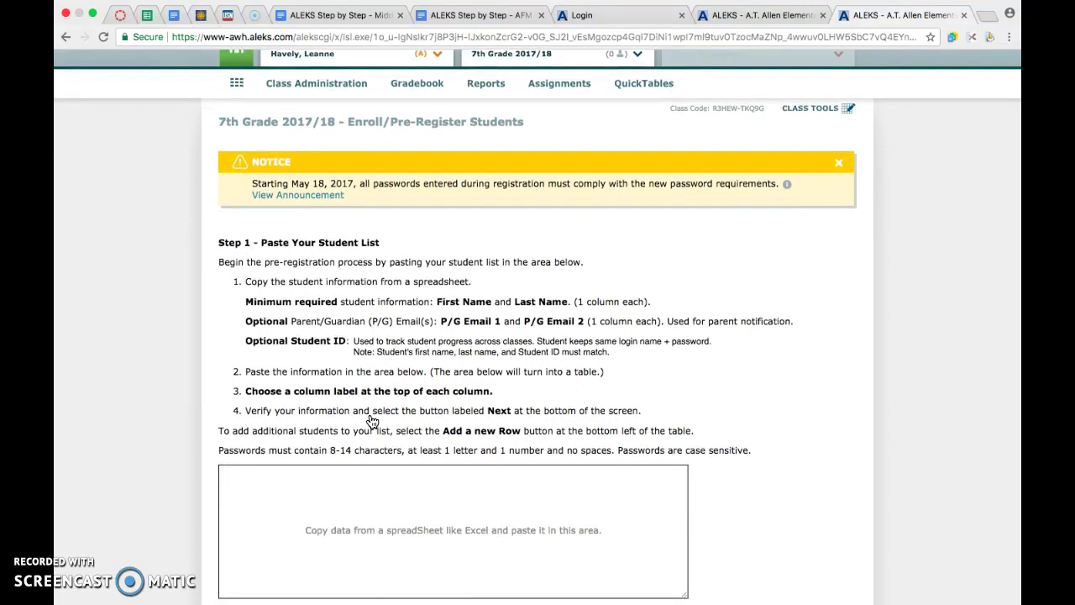
{"action": "scroll", "coordinate": [372, 420], "scroll_direction": "down", "scroll_amount": 2}
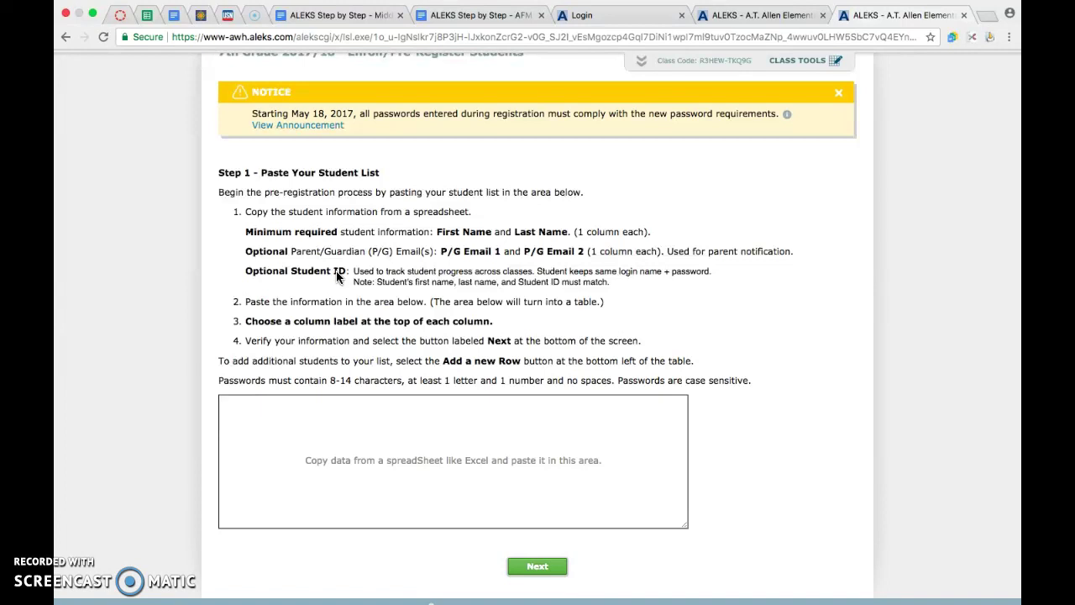
{"action": "key", "text": "super+Tab"}
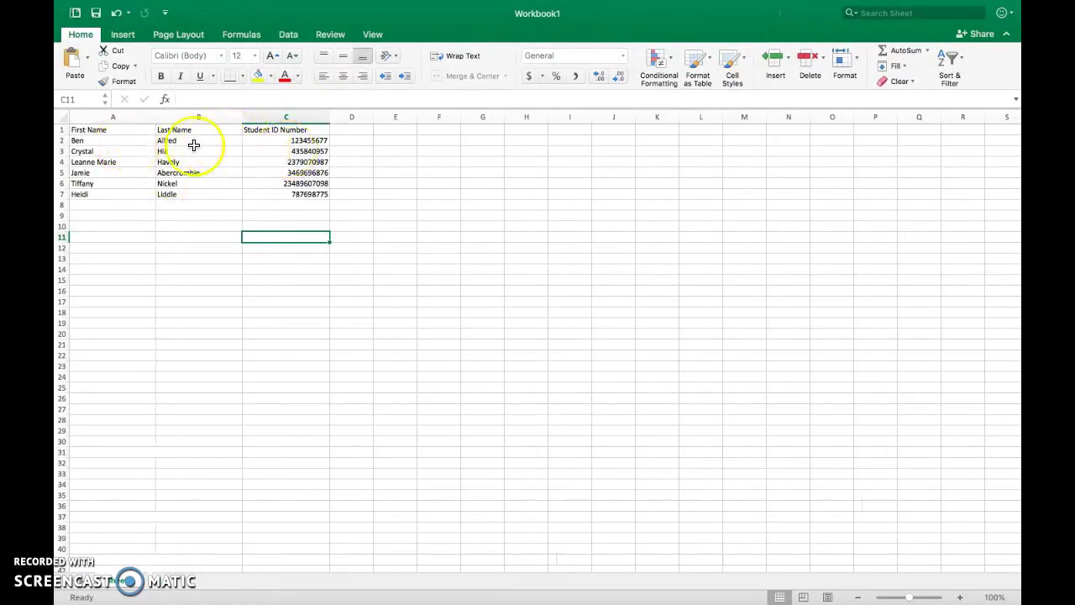
- Copy the six students' first names, last names and ID numbers into the ALEKS paste box
{"action": "left_click_drag", "start_coordinate": [139, 140], "coordinate": [277, 194]}
{"action": "key", "text": "super+c"}
{"action": "key", "text": "super+Tab"}
{"action": "left_click", "coordinate": [235, 412]}
- Paste the six students, label the columns First Name, Last Name and Student ID, and submit for review
{"action": "key", "text": "super+v"}
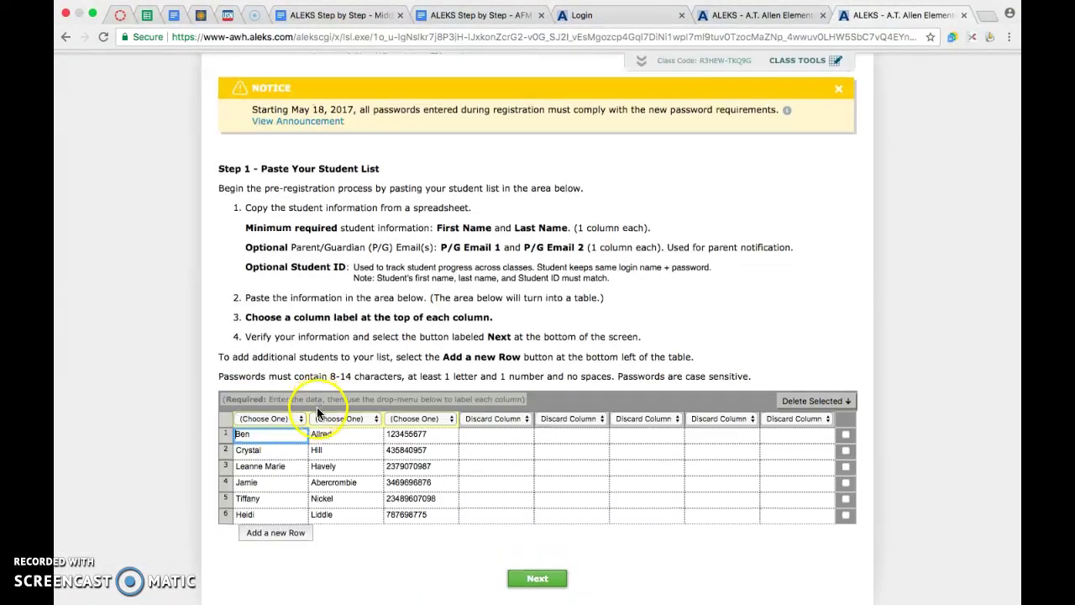
{"action": "scroll", "coordinate": [318, 411], "scroll_direction": "down", "scroll_amount": 1}
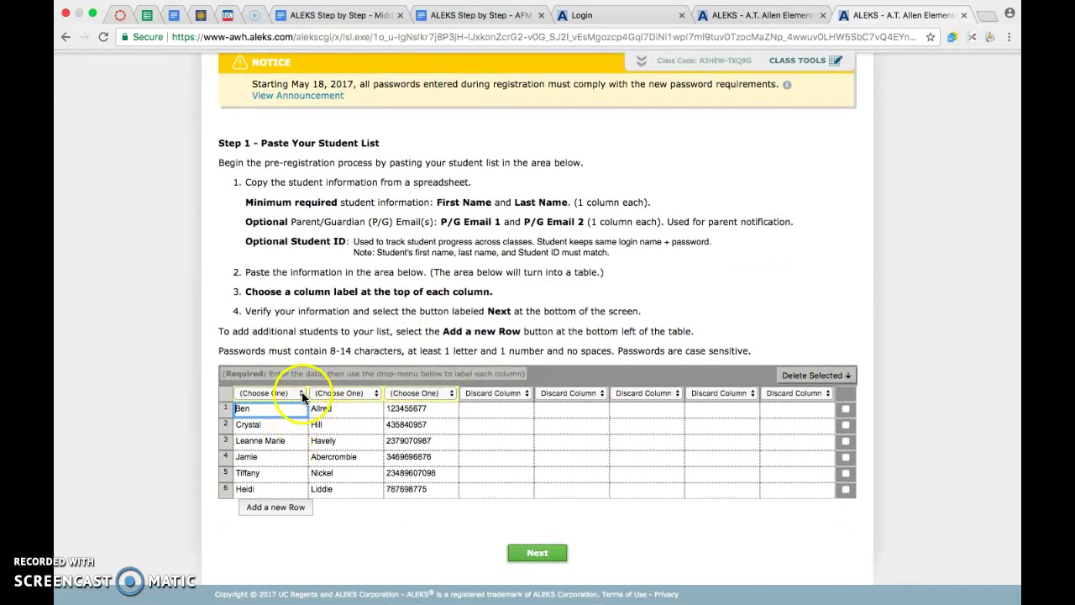
{"action": "left_click", "coordinate": [301, 392]}
{"action": "left_click", "coordinate": [294, 401]}
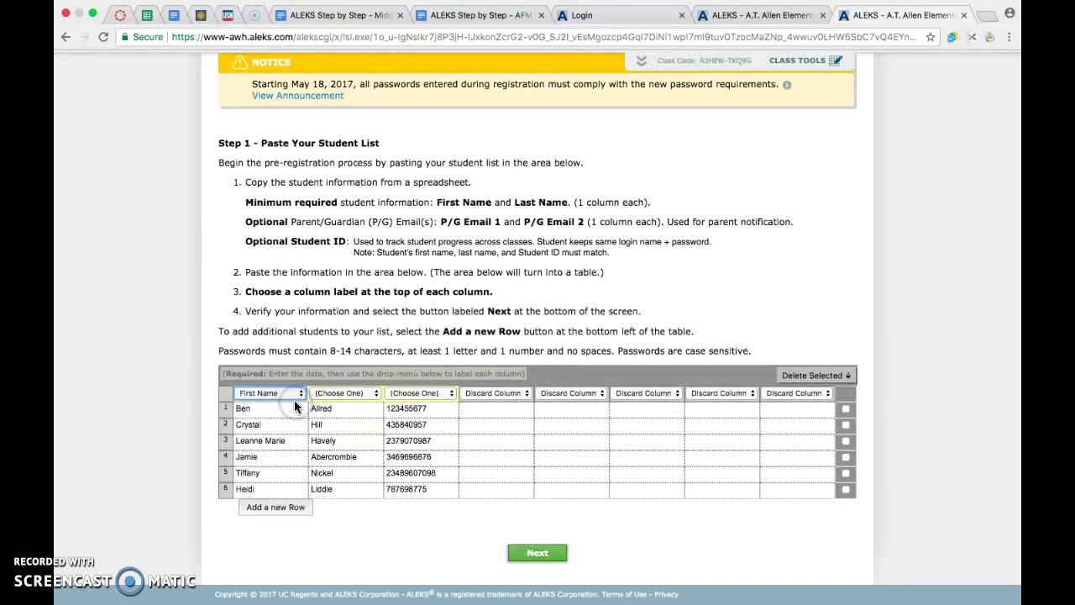
{"action": "left_click", "coordinate": [364, 393]}
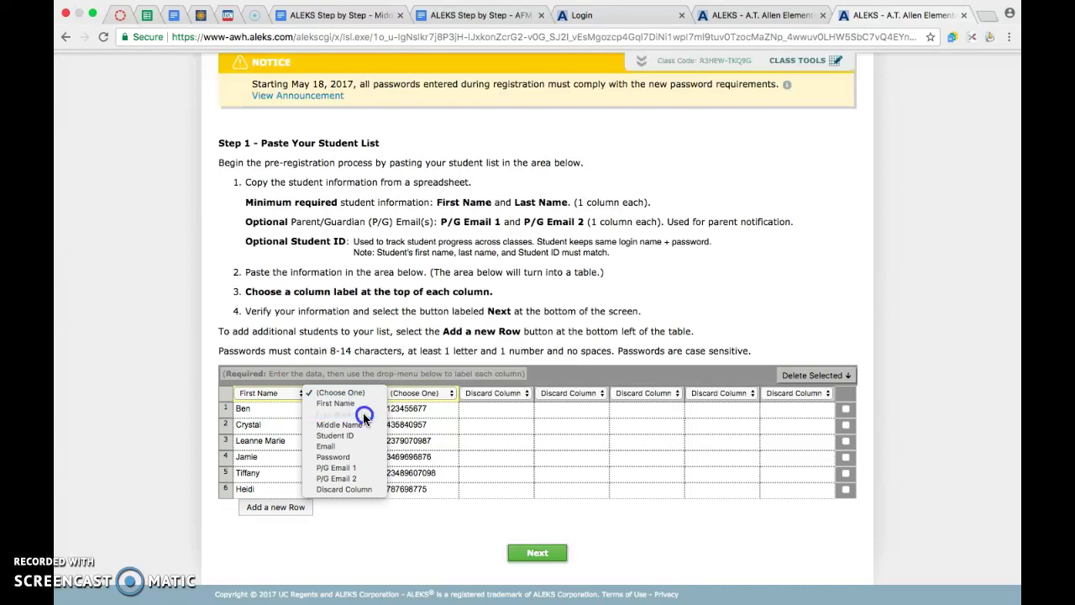
{"action": "left_click", "coordinate": [363, 412]}
{"action": "left_click", "coordinate": [415, 391]}
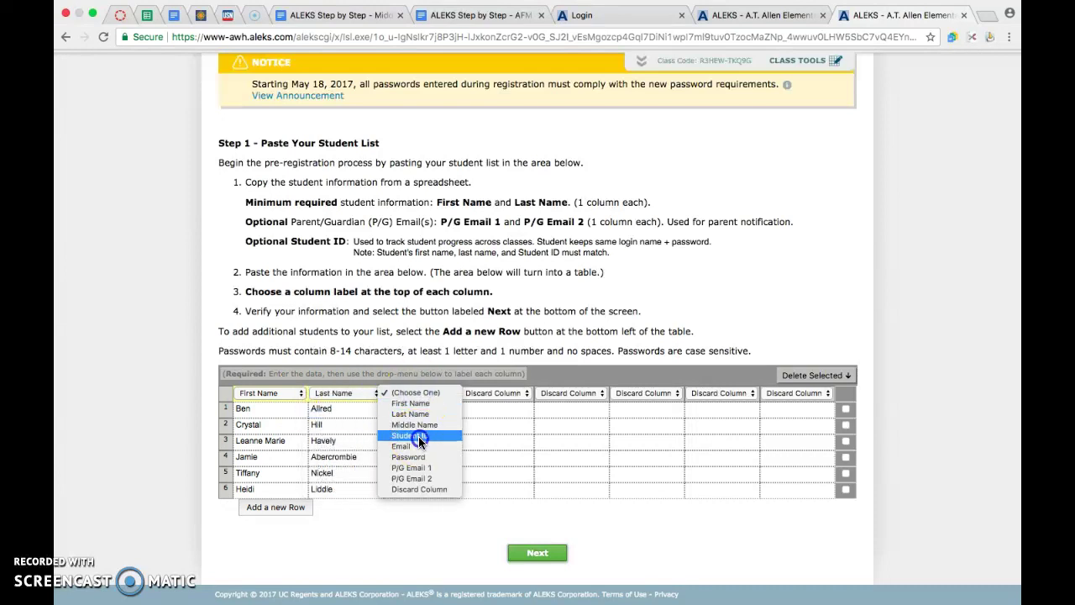
{"action": "left_click", "coordinate": [419, 436]}
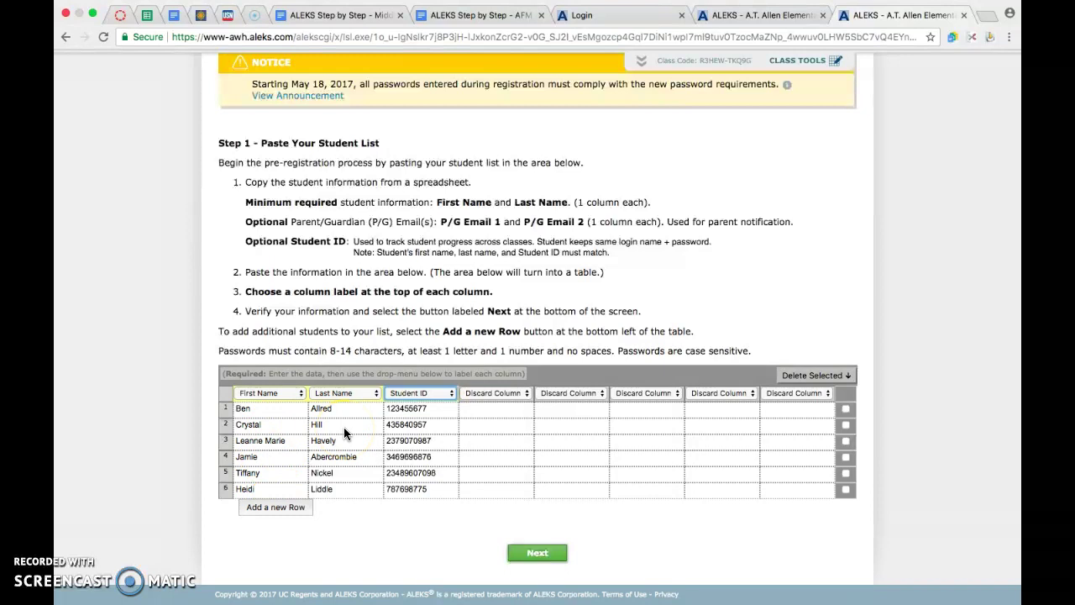
{"action": "left_click", "coordinate": [541, 558]}
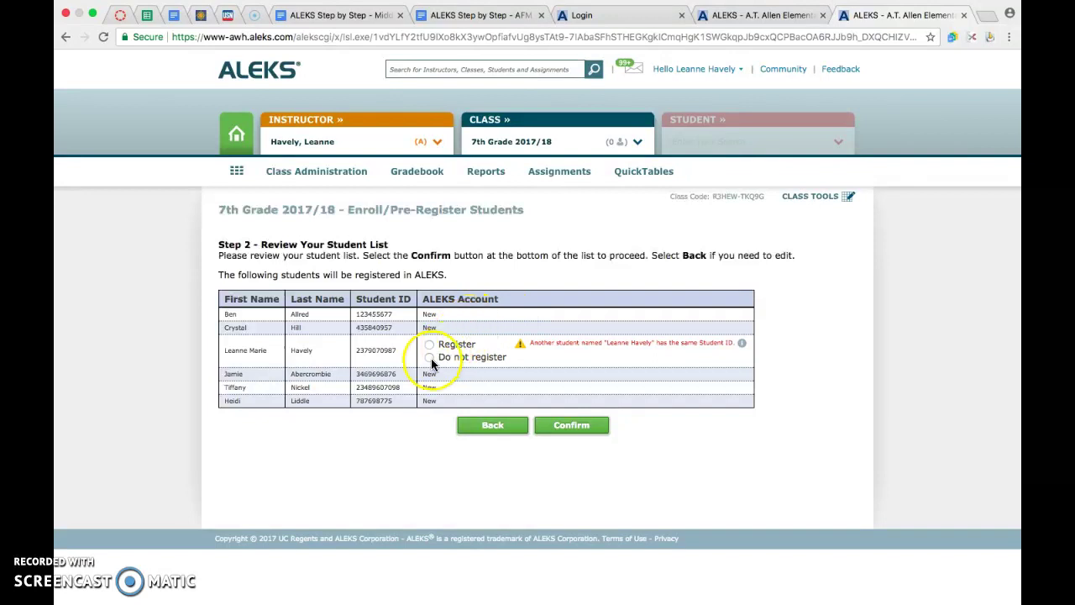
- Leave the review page and return to the Step 1 Type Your Student List page
{"action": "left_click", "coordinate": [490, 427]}
{"action": "left_click", "coordinate": [493, 429]}
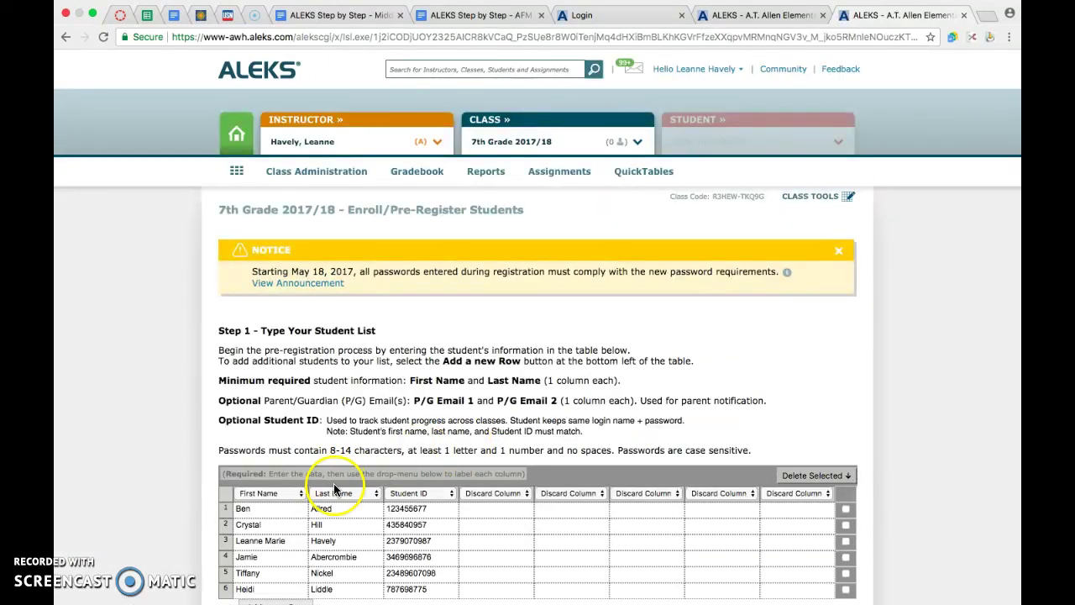
- Delete 'Marie' from the third student's first name, resubmit the list and confirm the registration
{"action": "scroll", "coordinate": [332, 446], "scroll_direction": "down", "scroll_amount": 2}
{"action": "double_click", "coordinate": [290, 444]}
{"action": "key", "text": "BackSpace"}
{"action": "key", "text": "BackSpace"}
{"action": "key", "text": "BackSpace"}
{"action": "key", "text": "BackSpace"}
{"action": "key", "text": "BackSpace"}
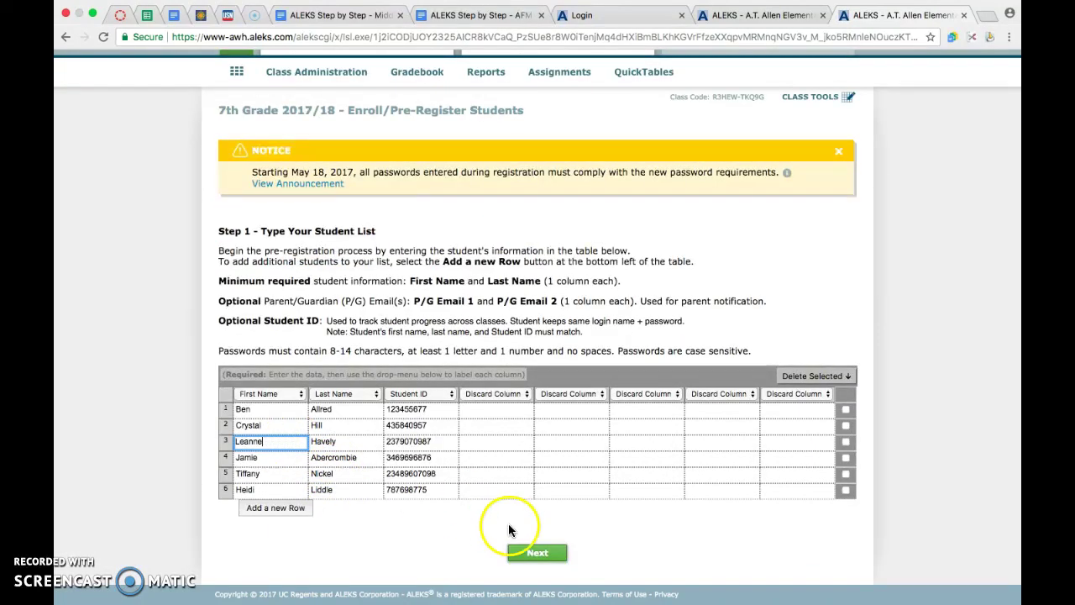
{"action": "left_click", "coordinate": [536, 554]}
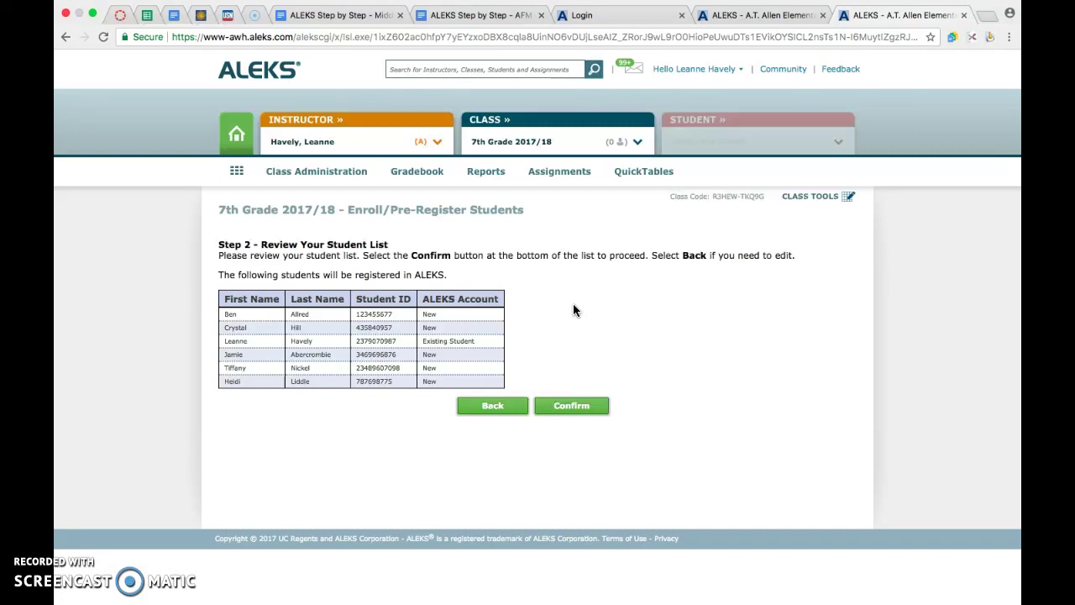
{"action": "left_click", "coordinate": [568, 409]}
- Switch to the 'ALEKS - A.T. Allen Element' browser tab showing the 6th Grade confirmation page
{"action": "left_click", "coordinate": [739, 17]}
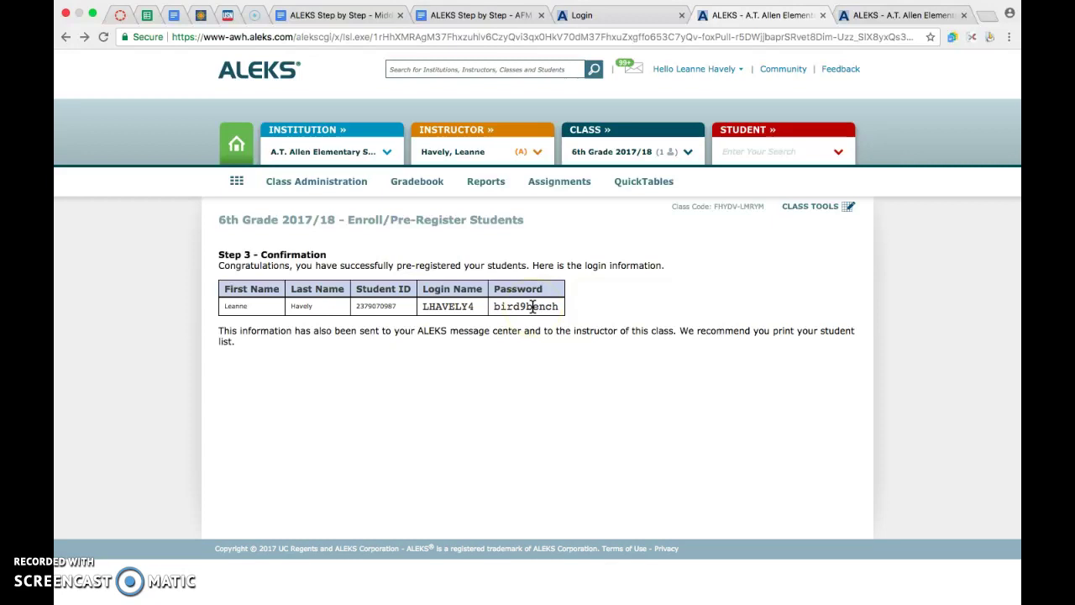
{"action": "mouse_move", "coordinate": [345, 179]}
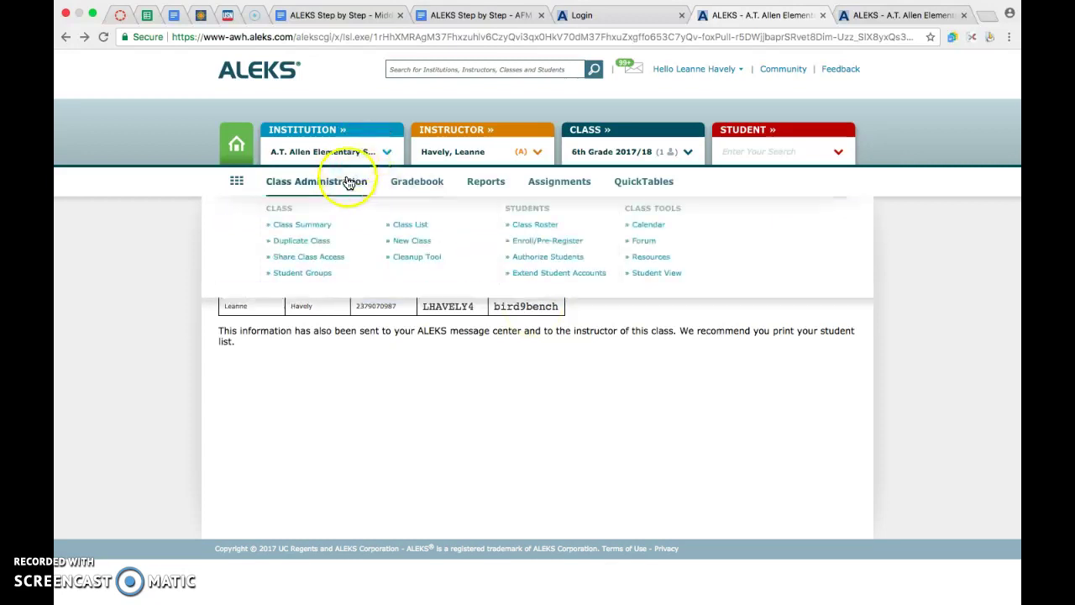